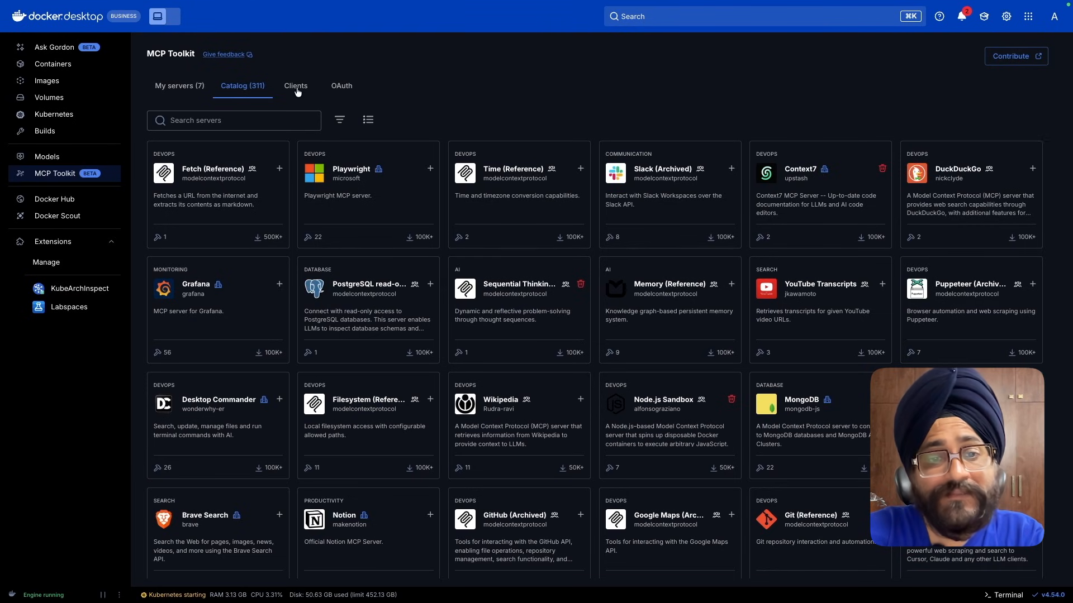
# Search the MCP catalog for "context7" and review the Context7 server's overview and tool details
pyautogui.click(235, 124)
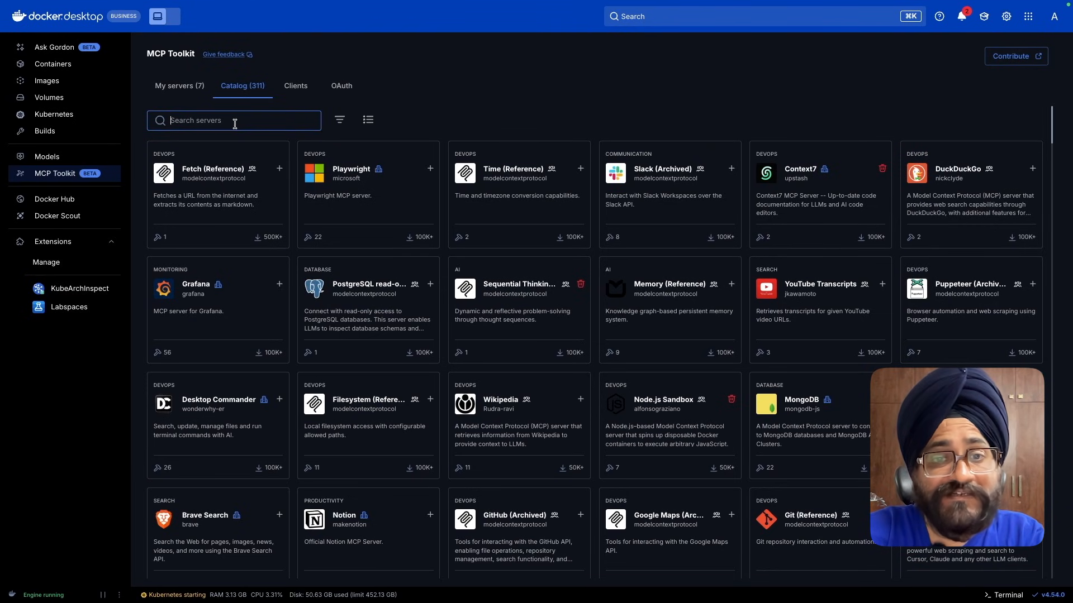
pyautogui.write('context7')
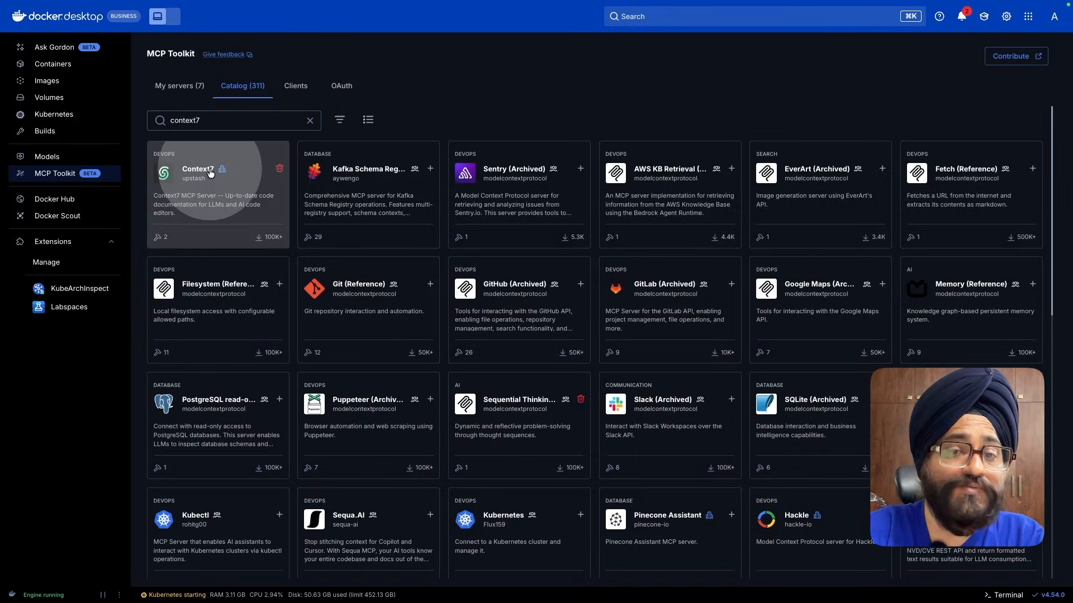
pyautogui.click(210, 172)
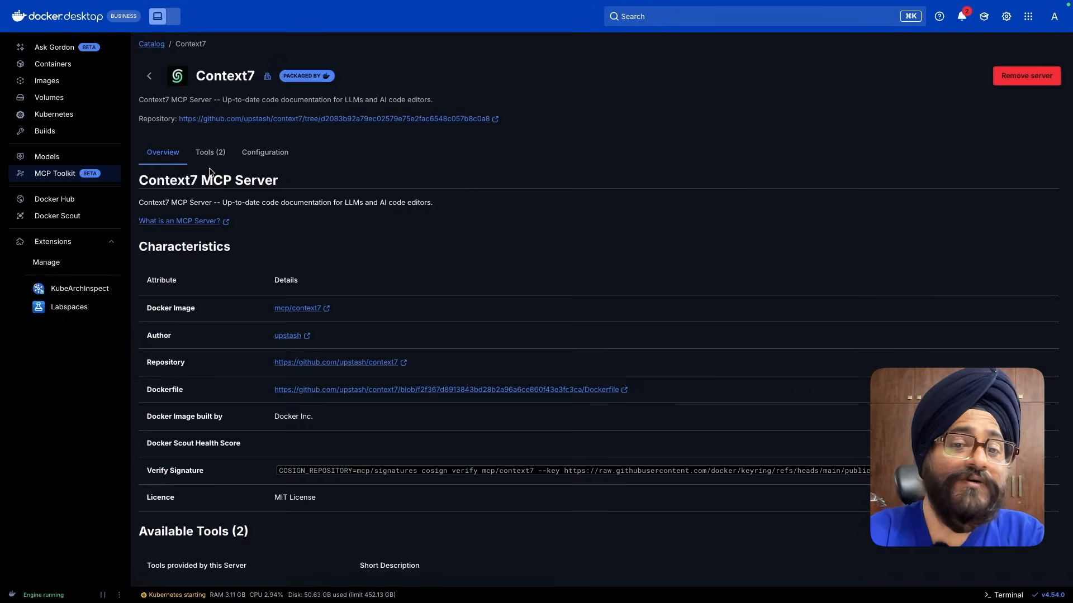
pyautogui.scroll(-6, 251, 380)
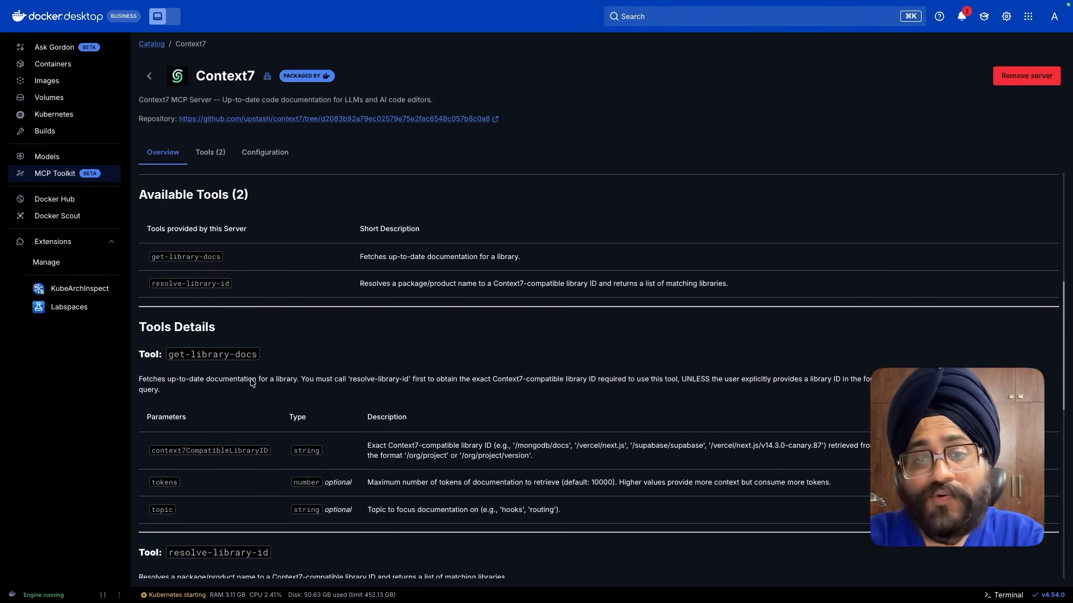
pyautogui.scroll(6, 251, 382)
# Examine Context7's get-library-docs and resolve-library-id tools and its configuration, and return to the catalog
pyautogui.click(210, 152)
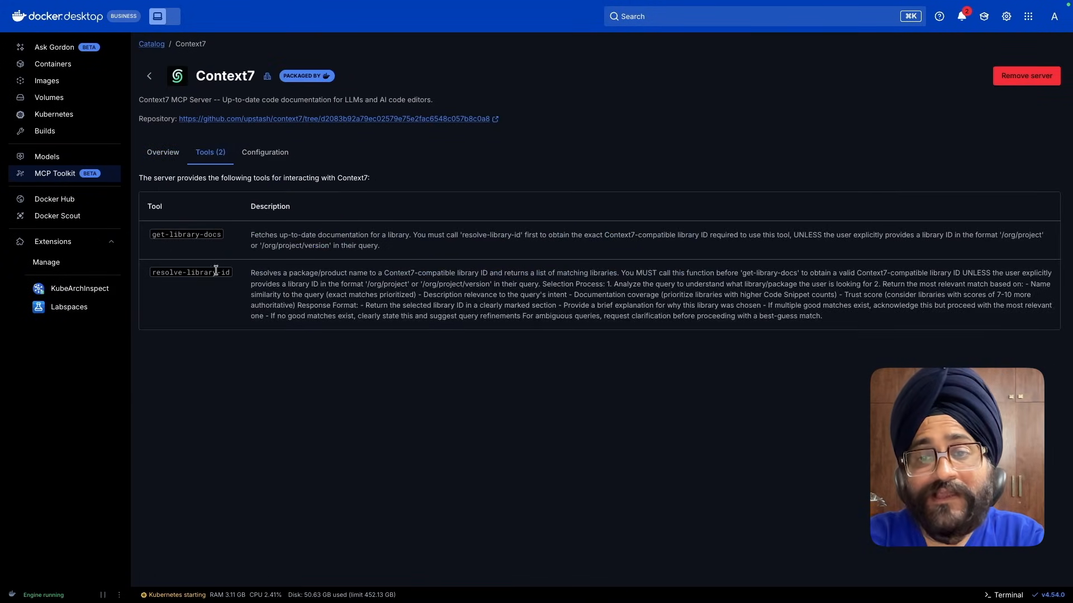
pyautogui.moveTo(151, 236); pyautogui.dragTo(211, 235)
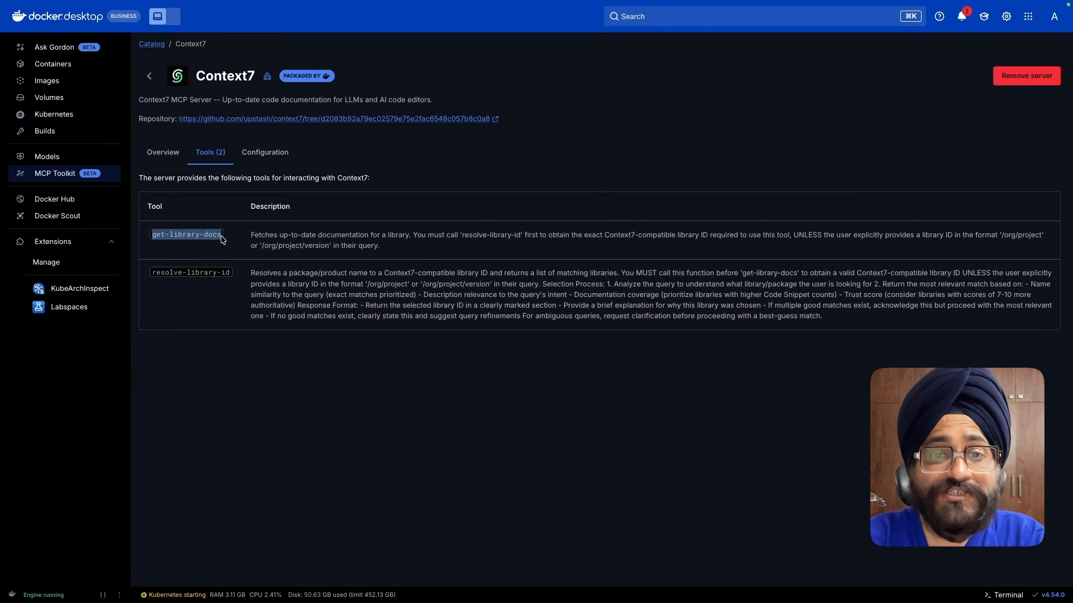
pyautogui.moveTo(152, 272); pyautogui.dragTo(228, 272)
pyautogui.click(277, 153)
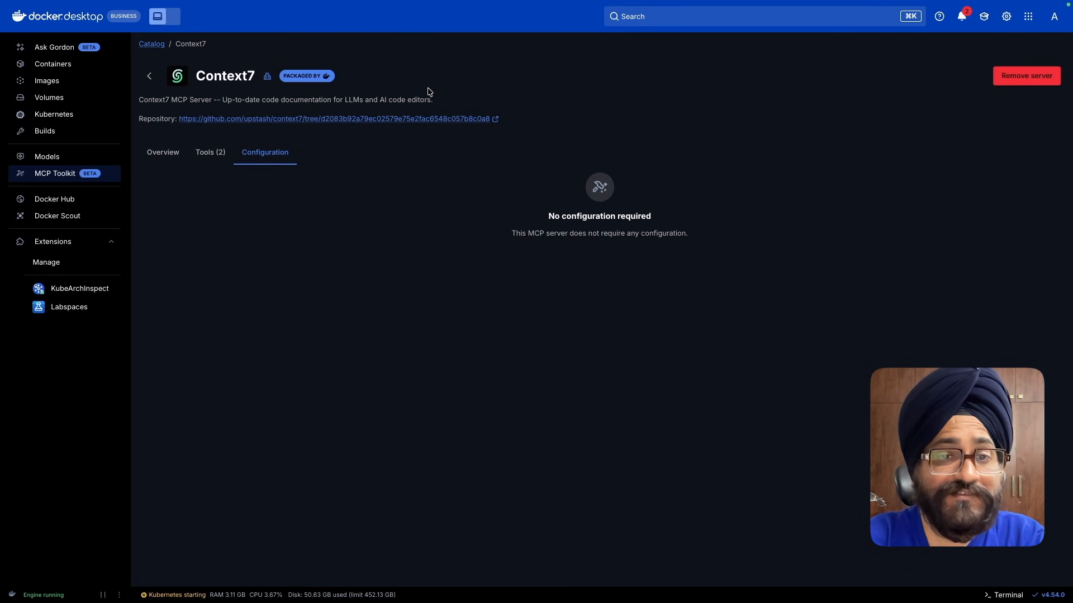
pyautogui.click(150, 77)
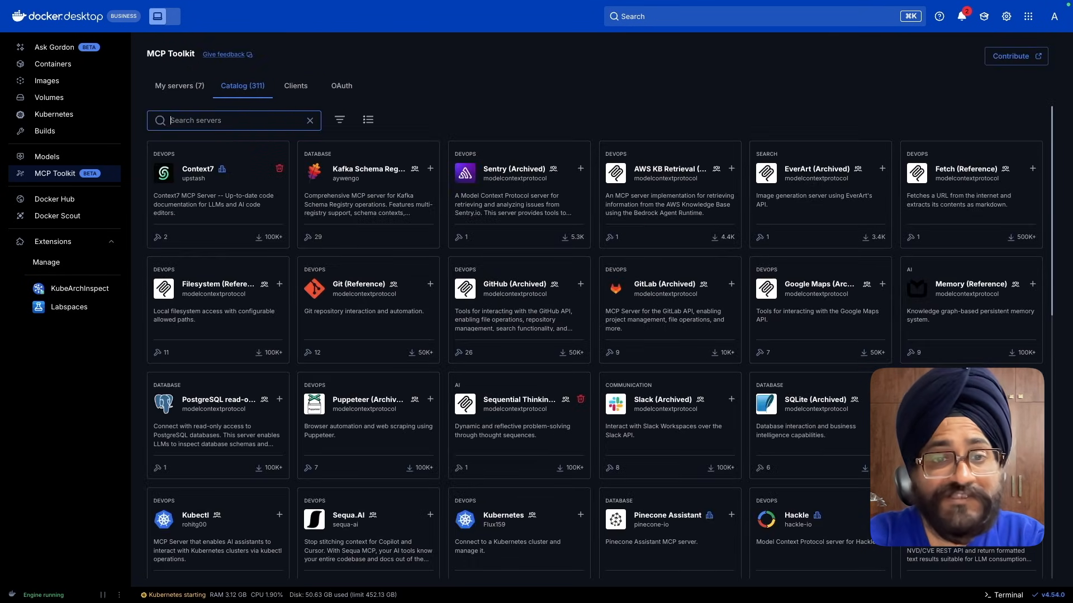
# Search the catalog for "firecrawl" and read through the Firecrawl server's tool list and short description
pyautogui.write('fire')
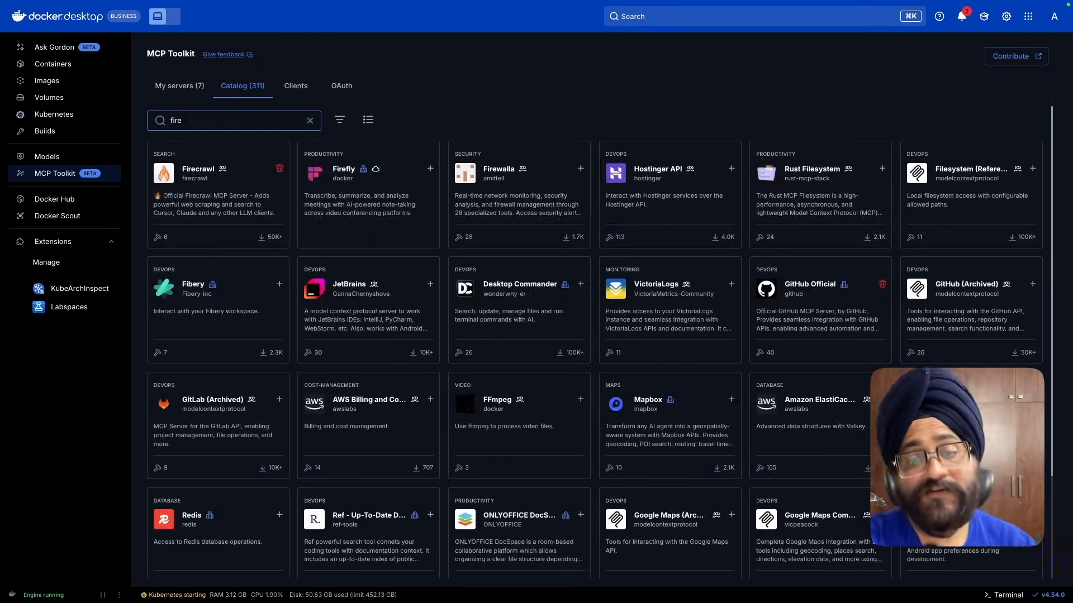
pyautogui.write('crawl')
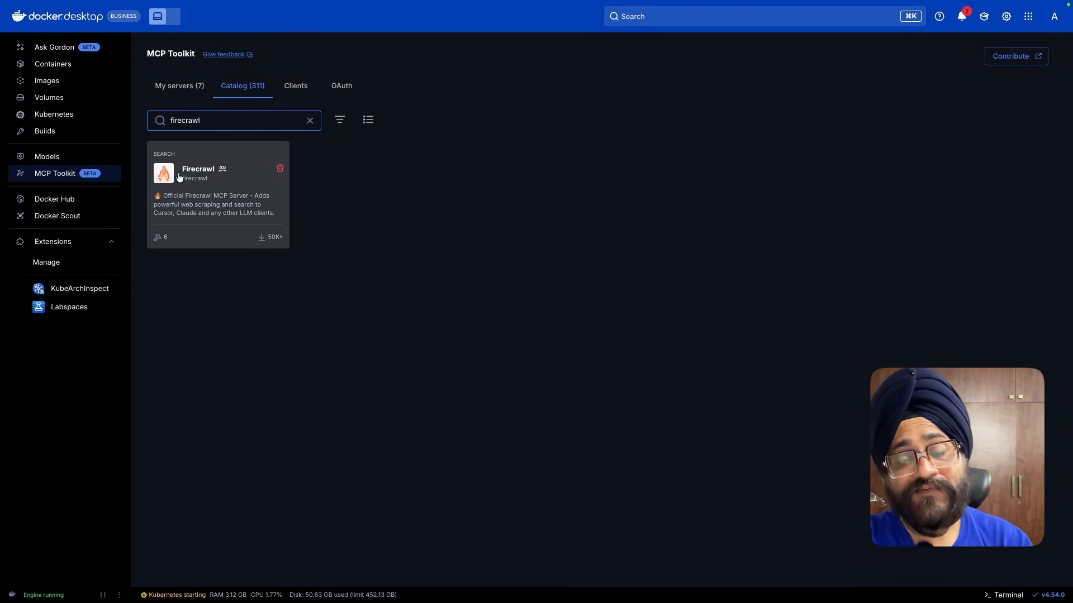
pyautogui.click(197, 171)
pyautogui.click(210, 152)
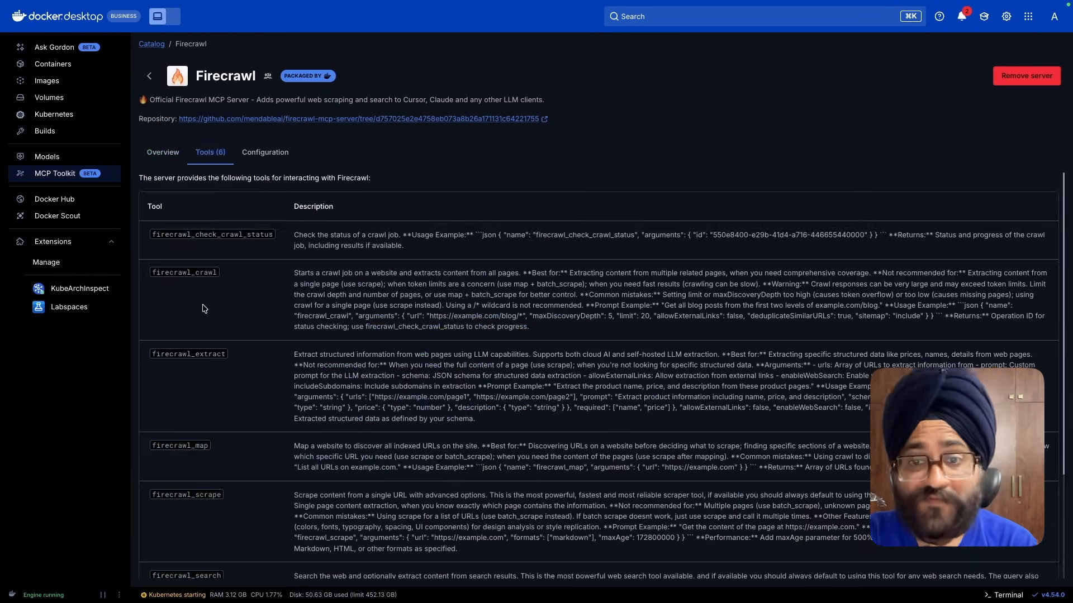
pyautogui.scroll(-1, 204, 308)
pyautogui.scroll(-3, 203, 309)
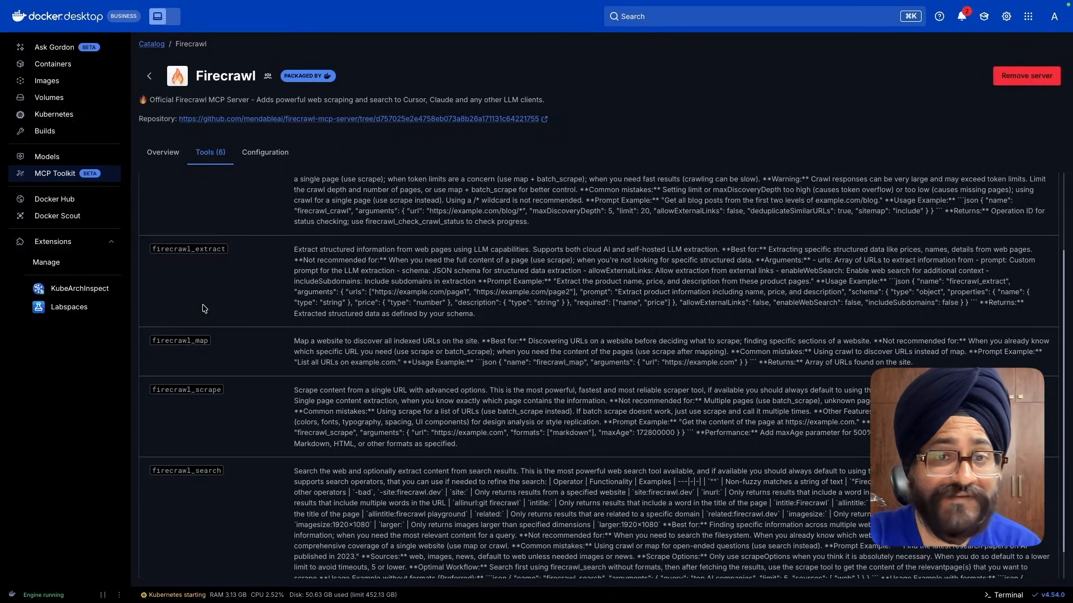
pyautogui.moveTo(256, 102); pyautogui.dragTo(549, 101)
# Check the Firecrawl server's configuration fields and Secrets section, and go back to the list of added servers
pyautogui.click(261, 152)
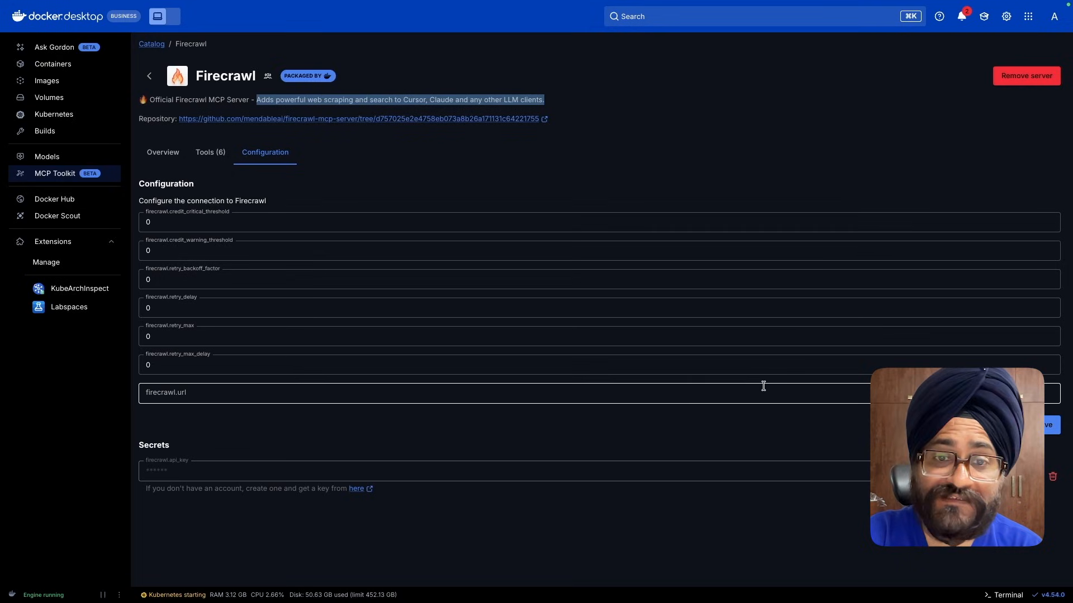
pyautogui.moveTo(172, 447); pyautogui.dragTo(140, 446)
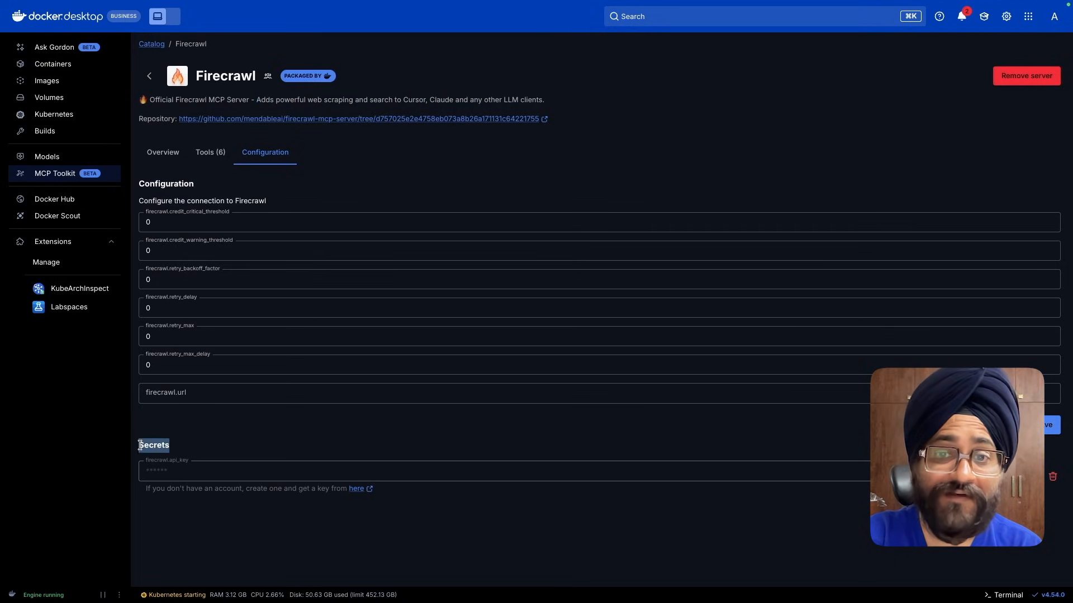
pyautogui.click(150, 78)
pyautogui.click(195, 86)
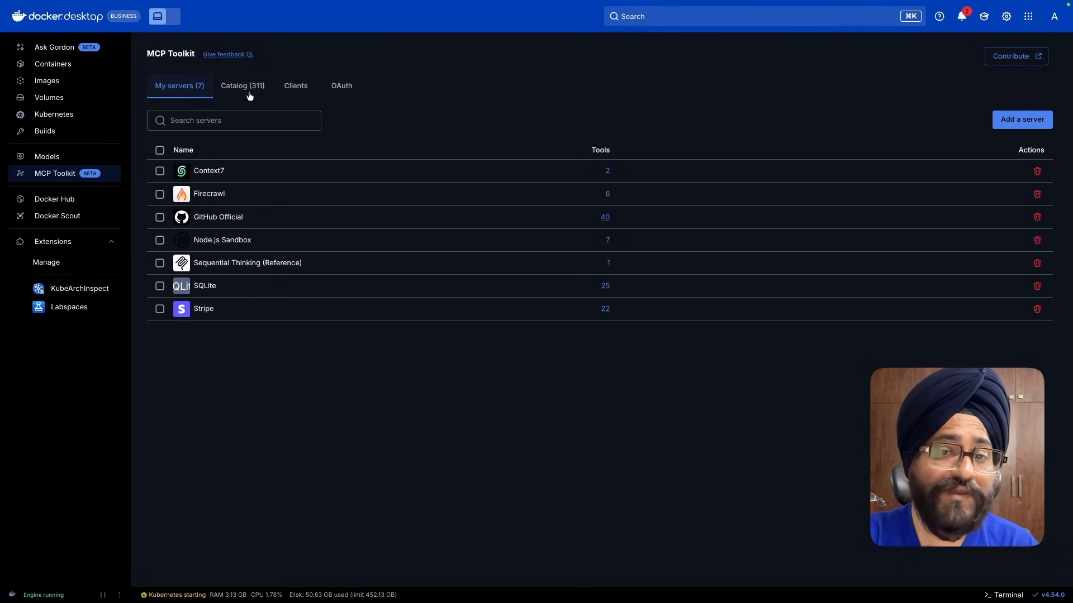
# Search the catalog for "seque" and review the Sequential Thinking (Reference) server's tool description and configuration requirements
pyautogui.click(249, 92)
pyautogui.click(201, 124)
pyautogui.write('seque')
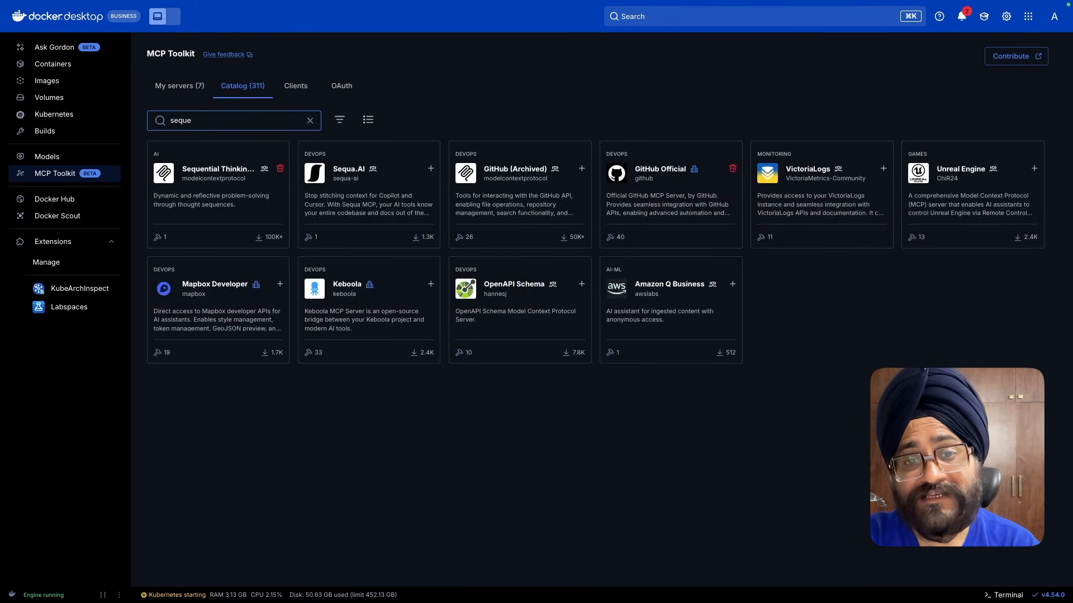
pyautogui.click(211, 171)
pyautogui.click(213, 155)
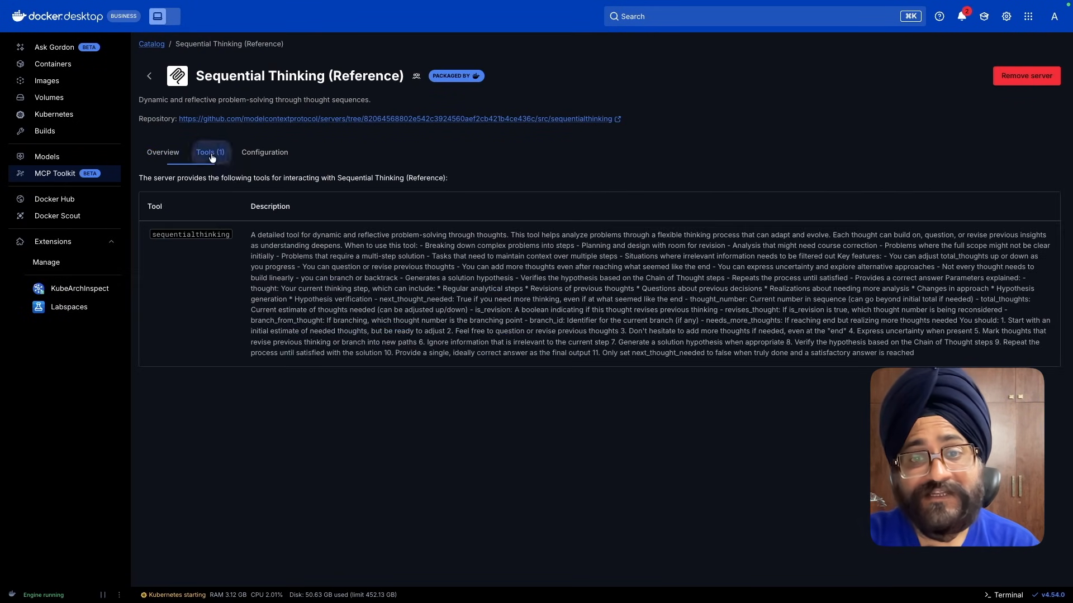
pyautogui.moveTo(155, 236); pyautogui.dragTo(507, 235)
pyautogui.moveTo(507, 234); pyautogui.dragTo(427, 236)
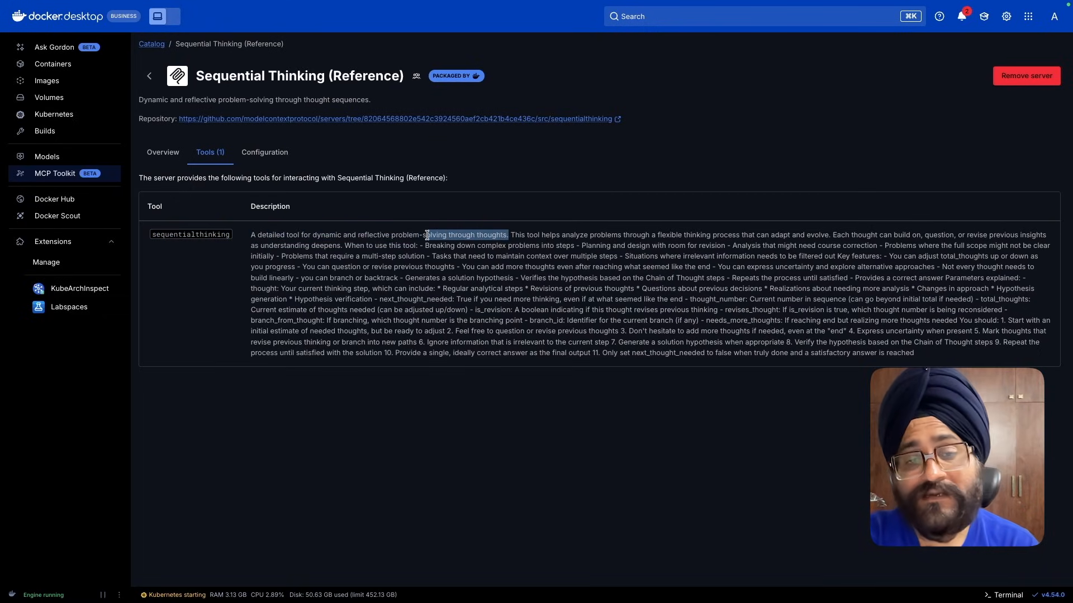
pyautogui.click(250, 153)
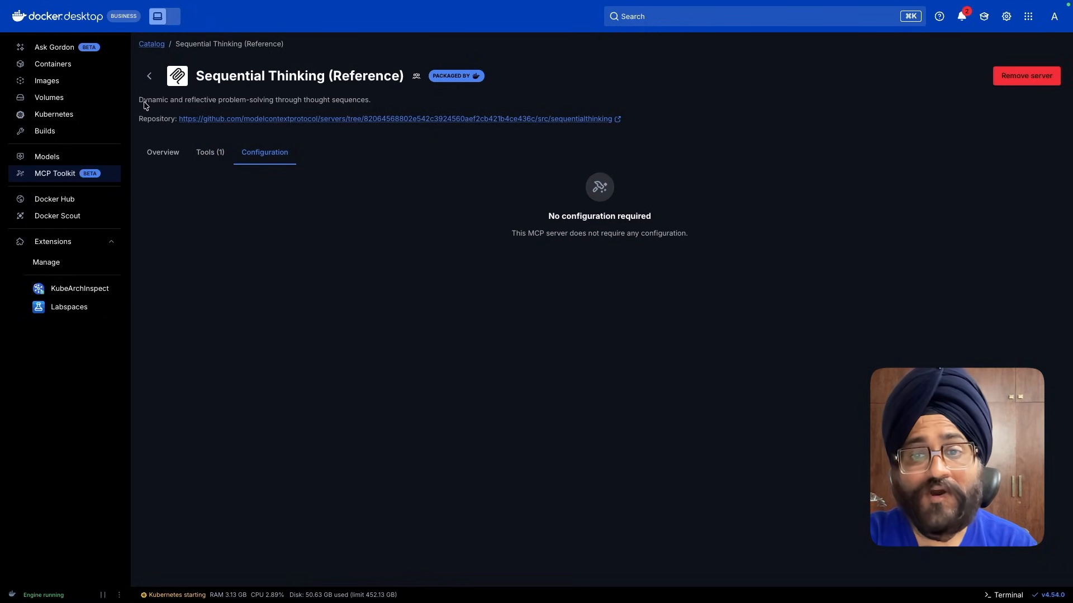
pyautogui.click(149, 77)
# Search the catalog for "Stripe" and open the details of the Stripe server in the Finance category
pyautogui.doubleClick(164, 122)
pyautogui.write('Stripe')
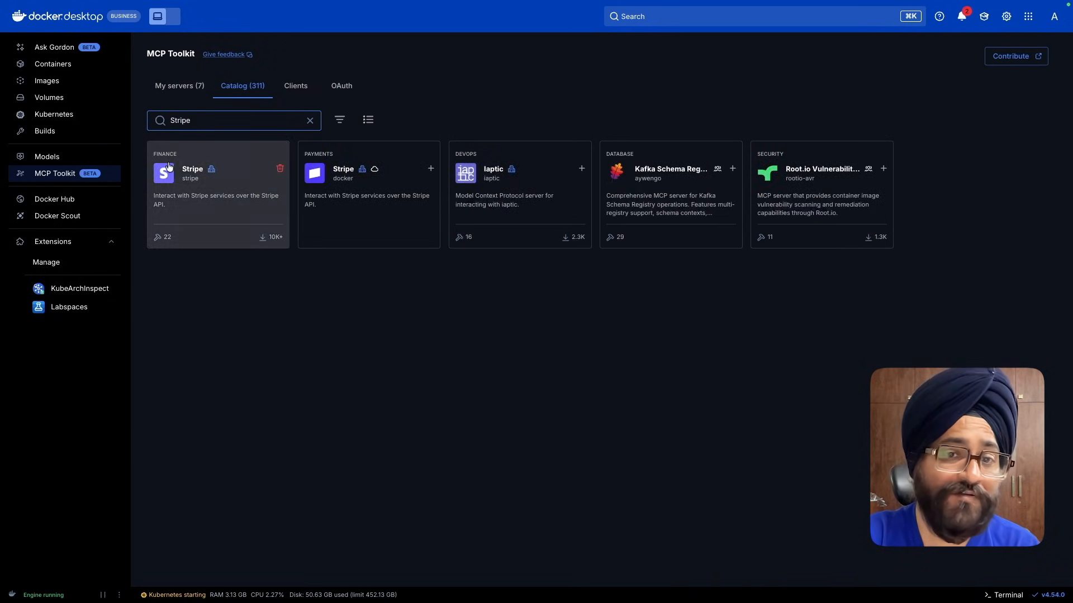
pyautogui.click(169, 167)
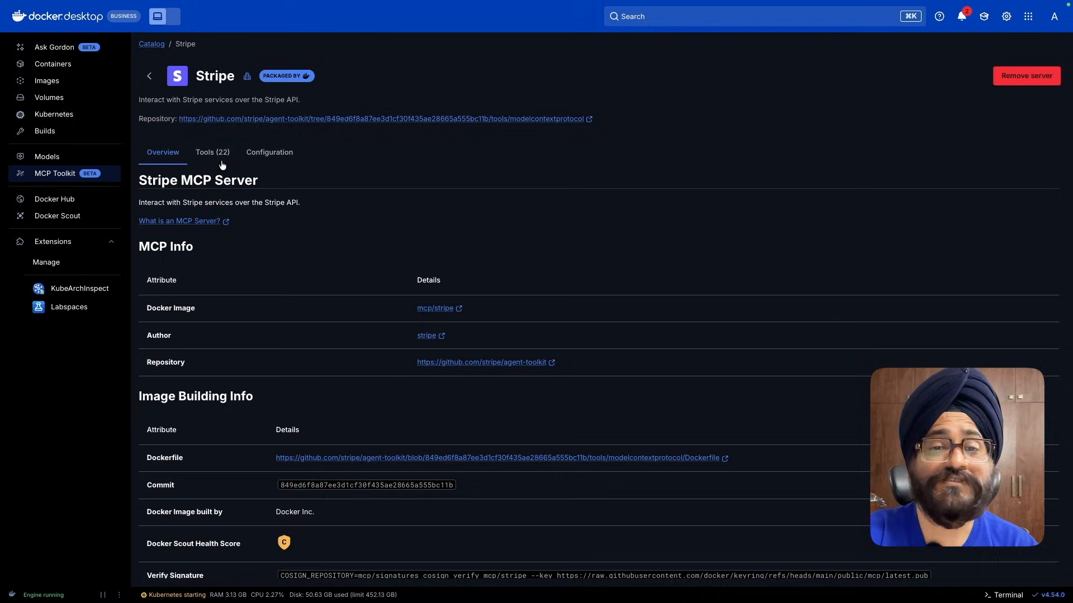
# Read through the Stripe server's tools, paying attention to create_invoice, list_prices and list_products
pyautogui.click(222, 158)
pyautogui.scroll(-2, 239, 290)
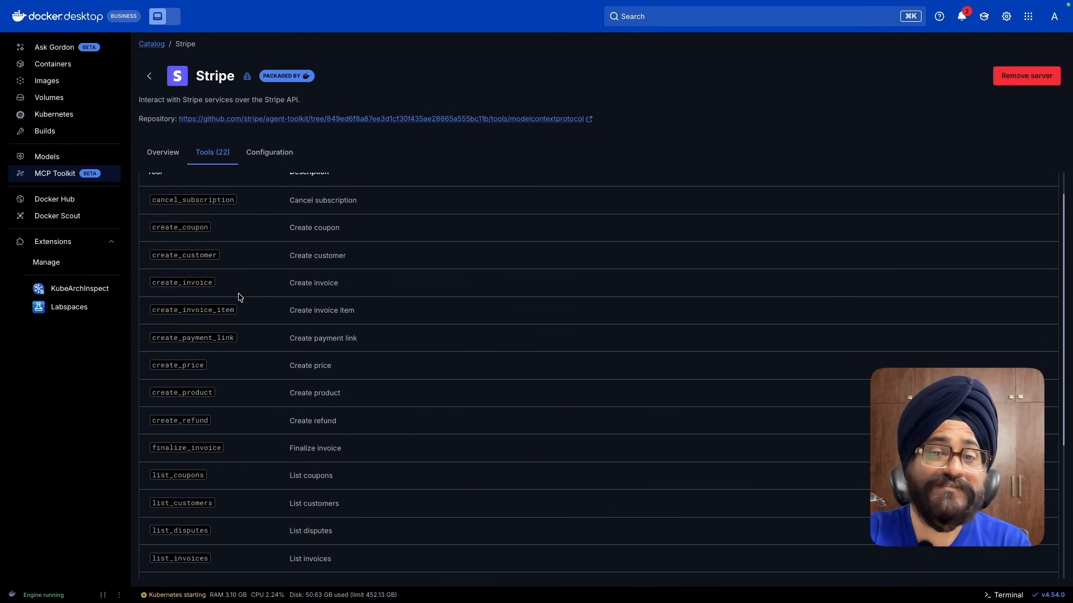
pyautogui.scroll(-1, 239, 298)
pyautogui.doubleClick(183, 244)
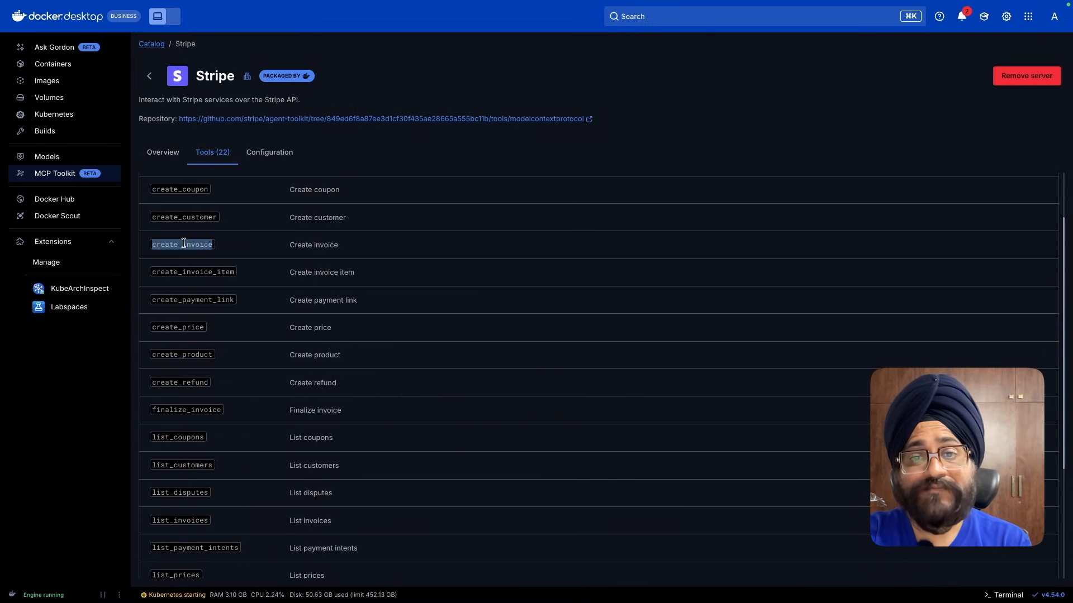
pyautogui.scroll(-4, 200, 303)
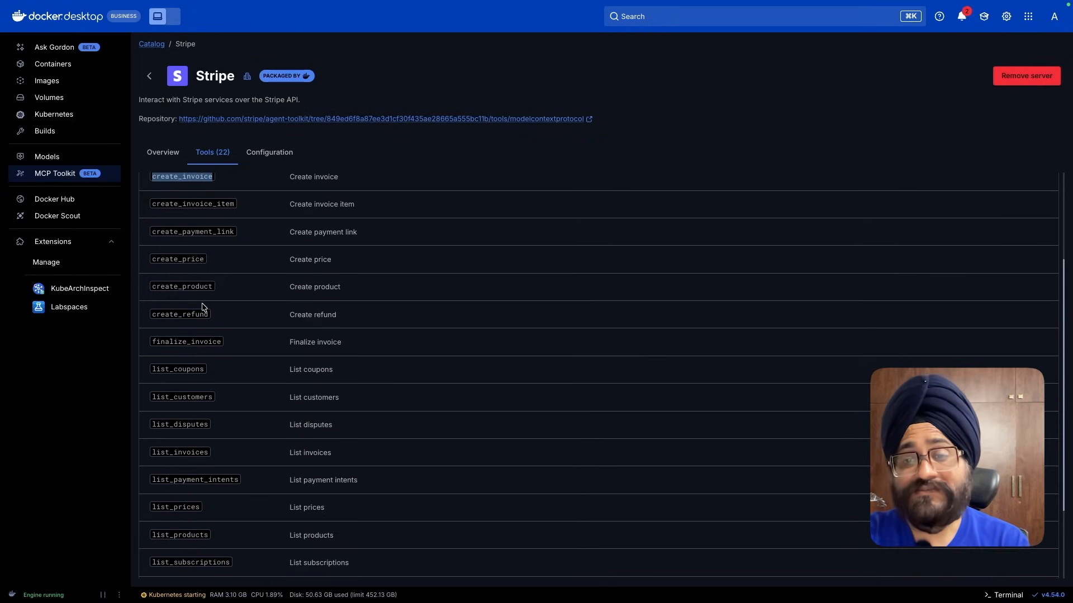
pyautogui.scroll(-3, 202, 306)
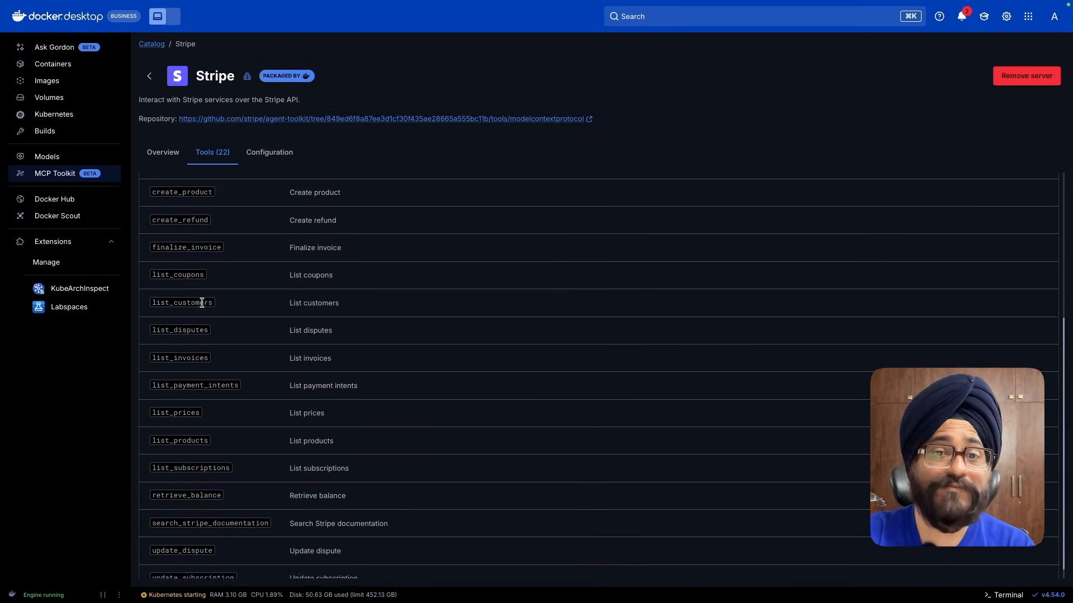
pyautogui.doubleClick(171, 401)
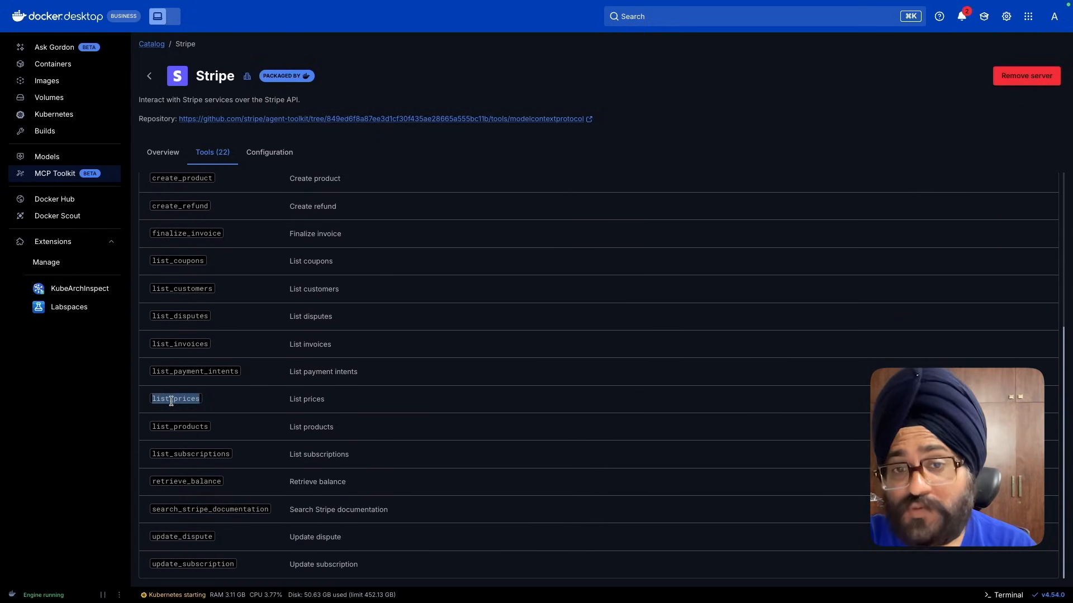
pyautogui.doubleClick(187, 427)
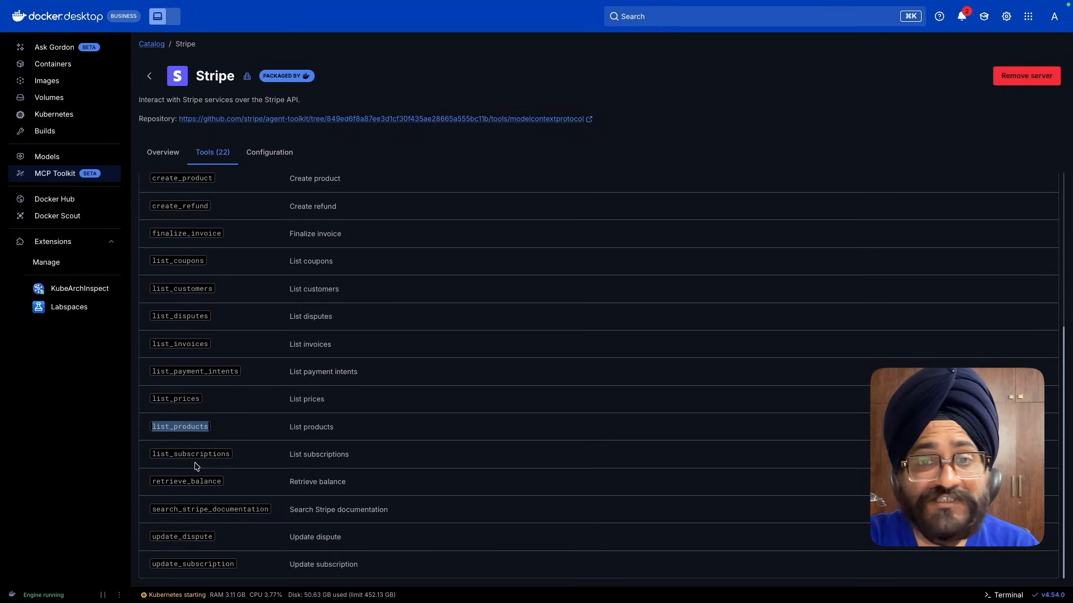
pyautogui.scroll(5, 197, 497)
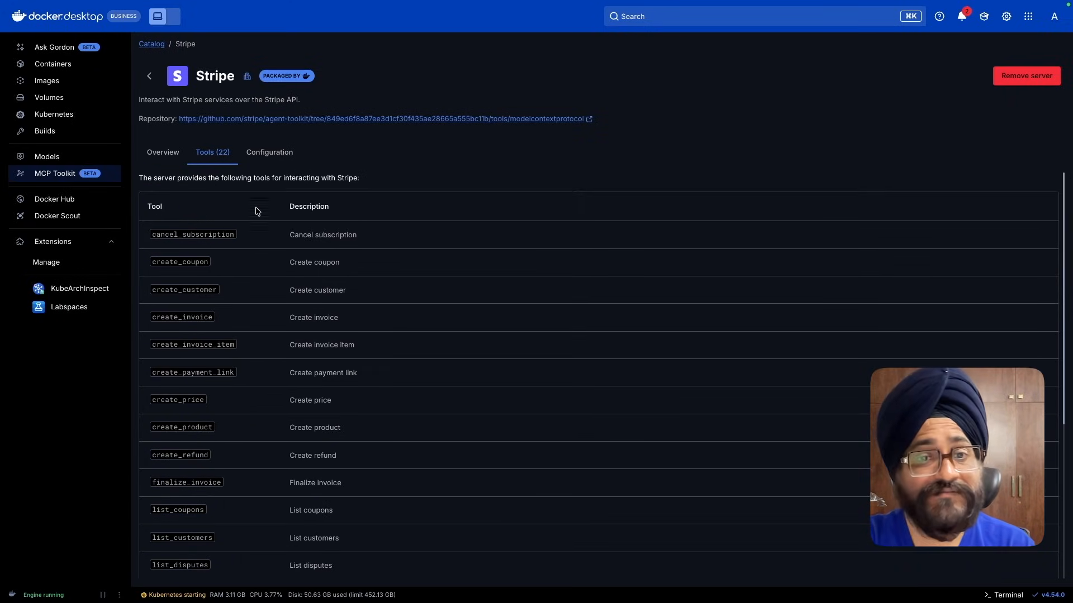
# Check which secrets the Stripe server's configuration requires and return to the catalog
pyautogui.click(269, 151)
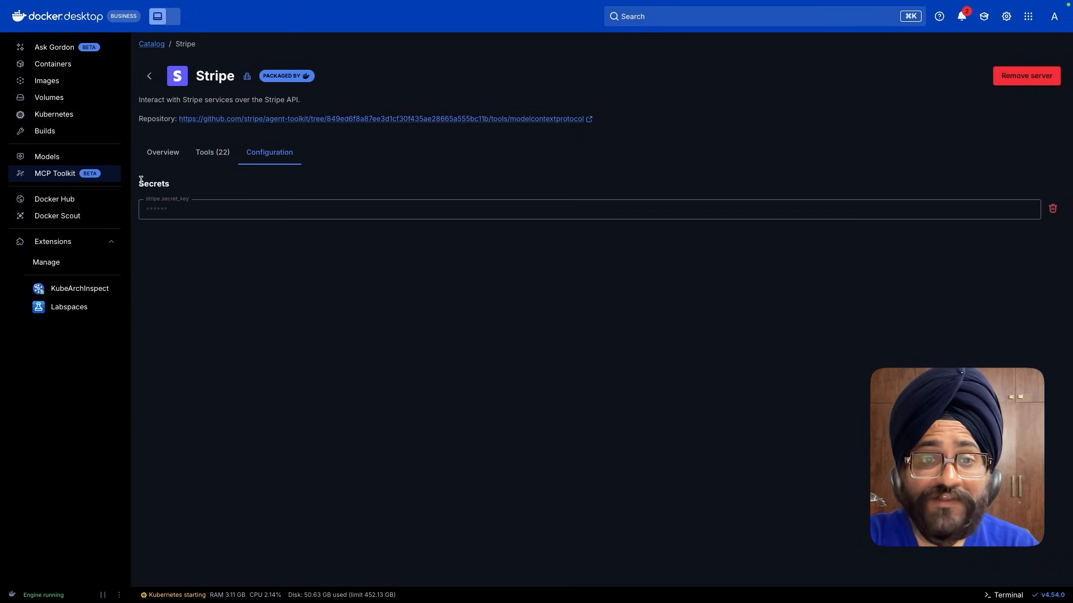
pyautogui.moveTo(140, 184); pyautogui.dragTo(181, 185)
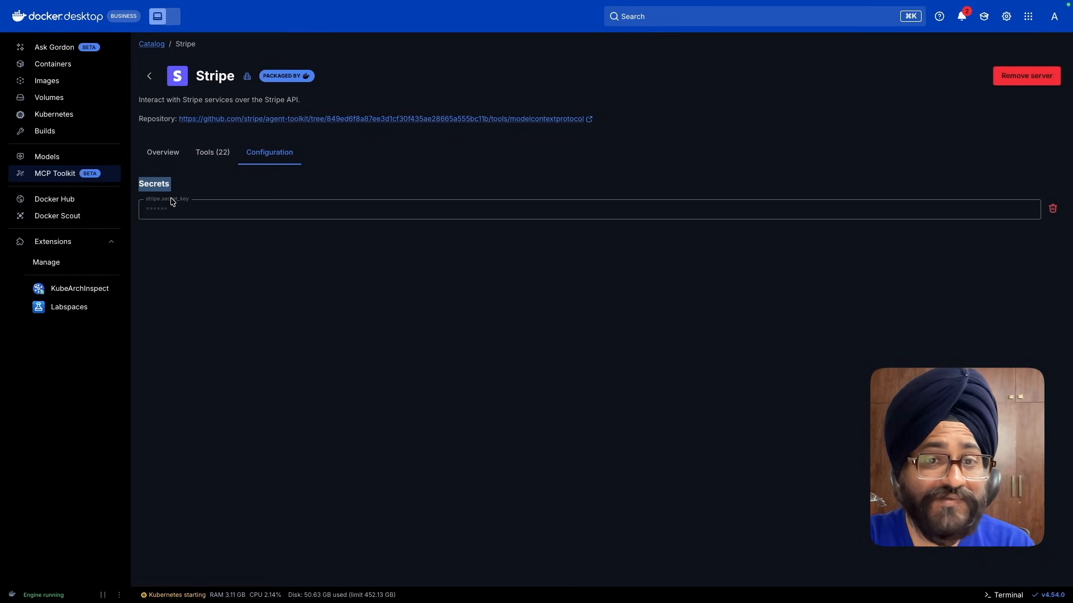
pyautogui.click(150, 76)
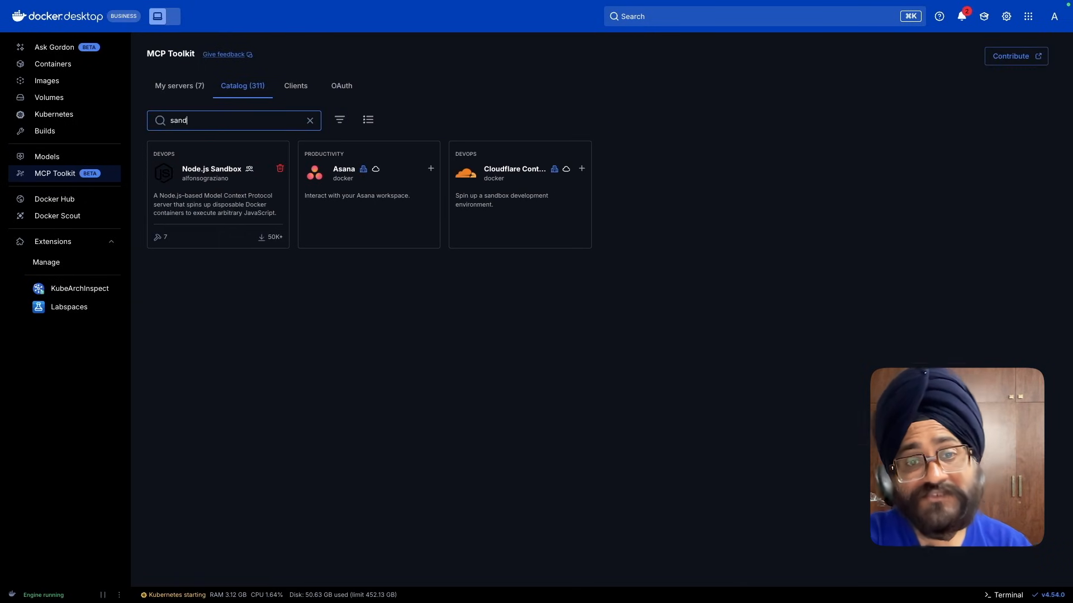
# Search the catalog for "sandbox" and examine the Node.js Sandbox server's tools and their descriptions
pyautogui.write('box')
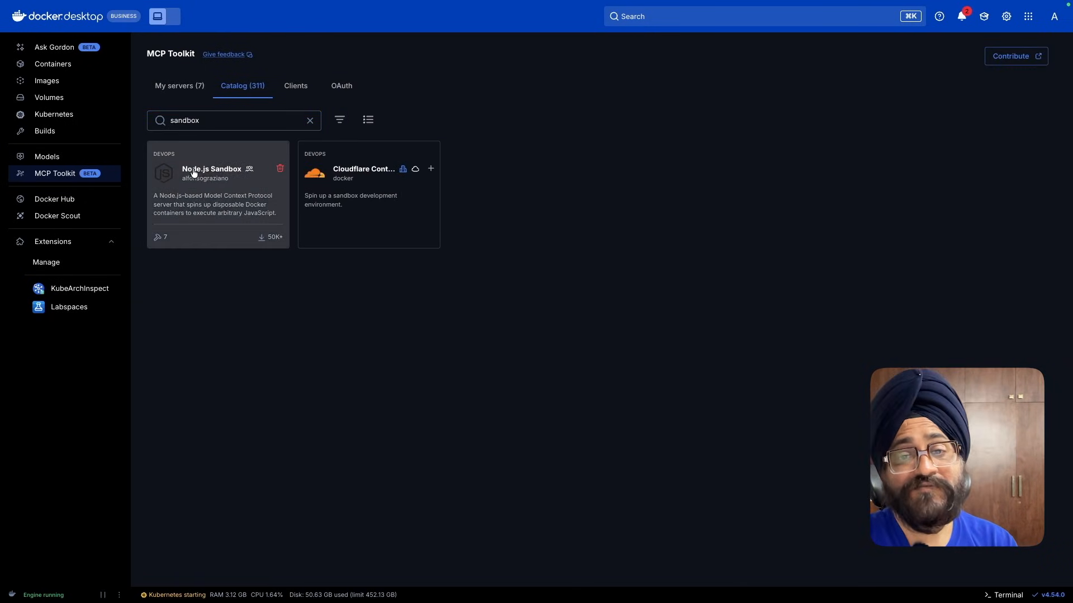
pyautogui.click(192, 171)
pyautogui.click(216, 155)
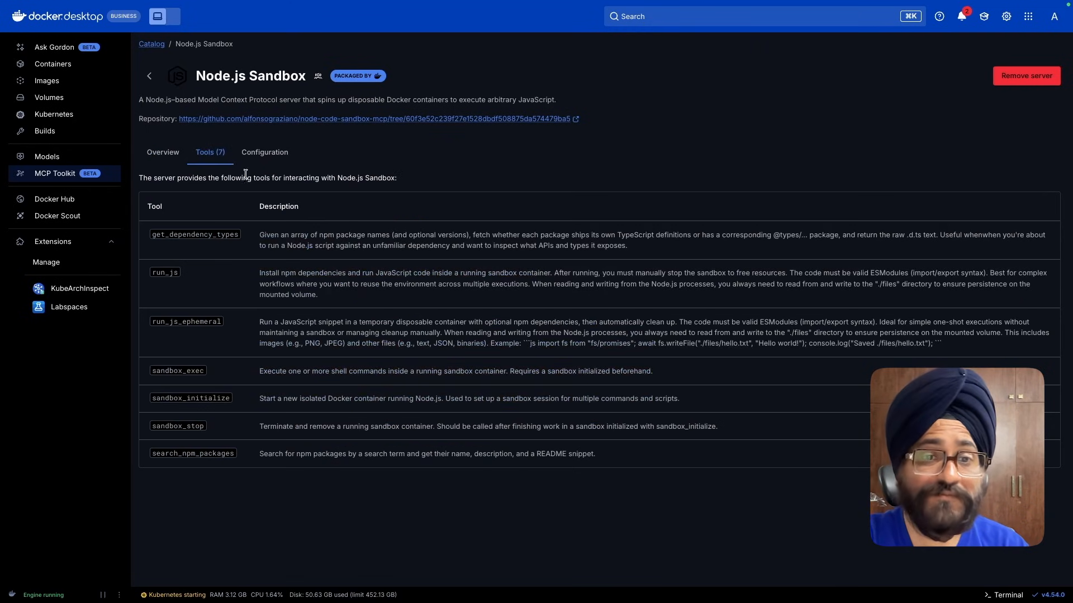
pyautogui.moveTo(150, 206); pyautogui.dragTo(172, 208)
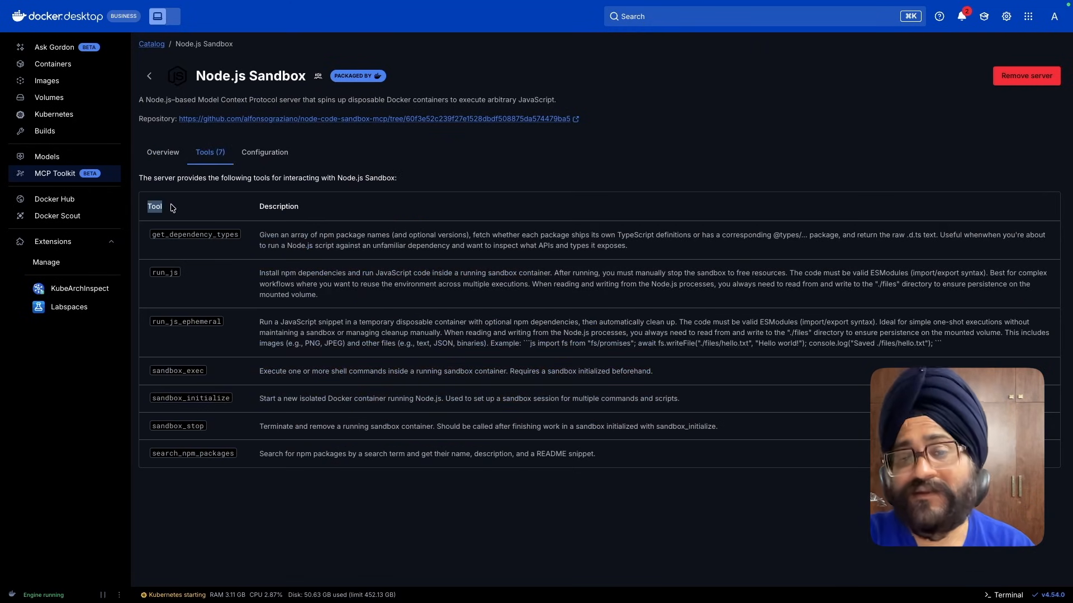
pyautogui.moveTo(260, 206); pyautogui.dragTo(321, 211)
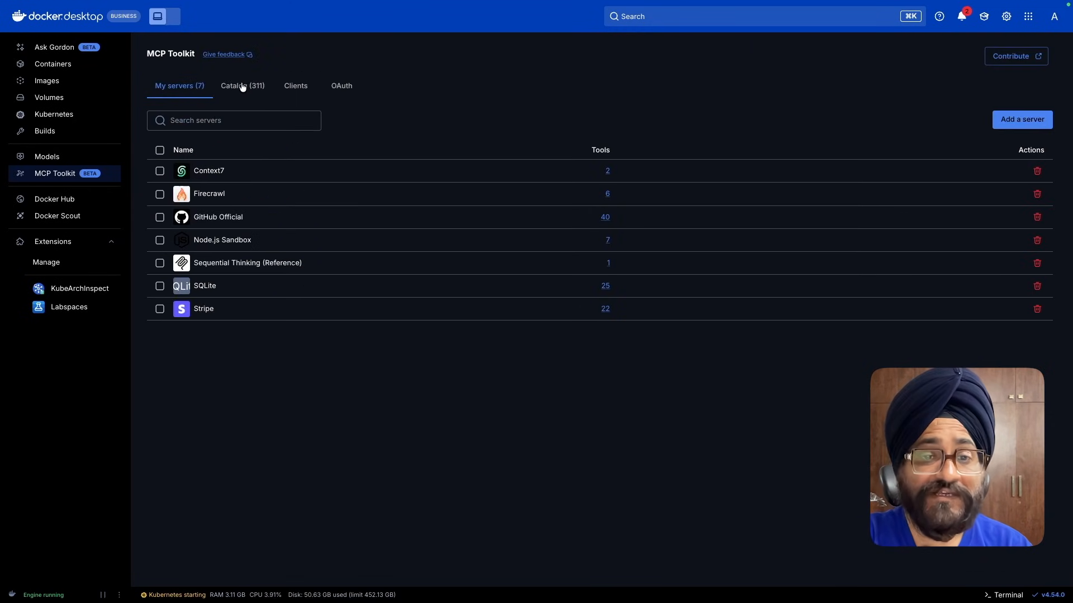
# Search the catalog for "SQLite" and open the details of the non-archived SQLite server in the Database category
pyautogui.click(241, 88)
pyautogui.click(184, 122)
pyautogui.write('SQ')
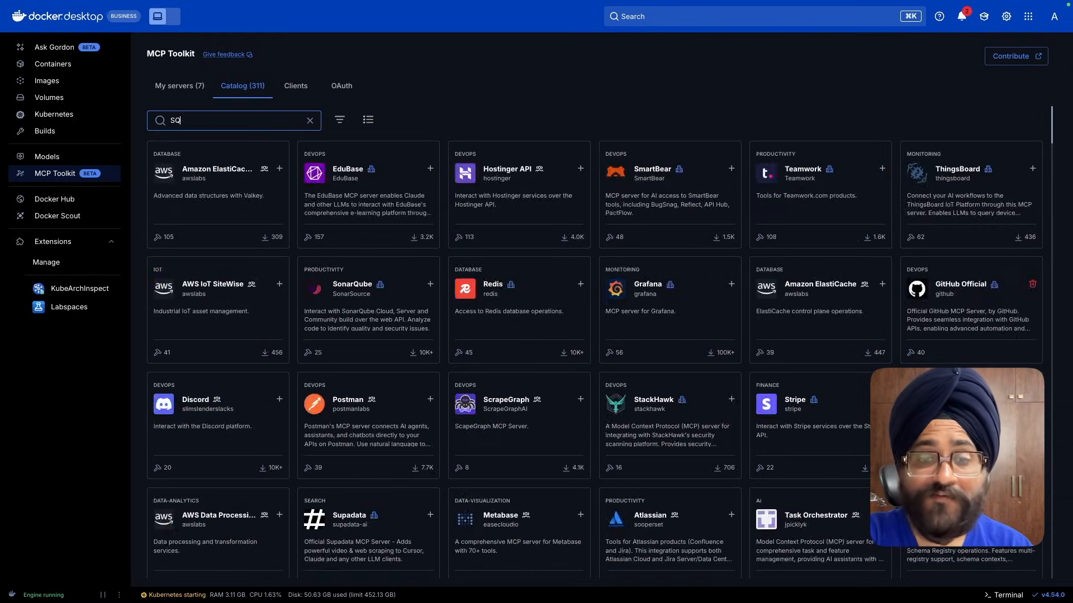
pyautogui.write('Lite')
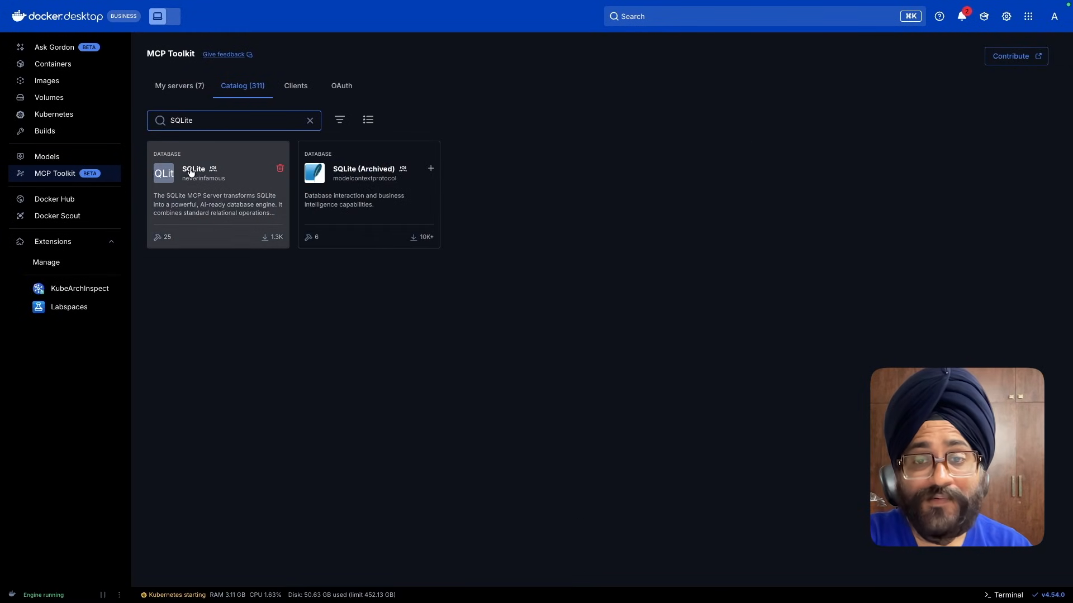
pyautogui.click(192, 173)
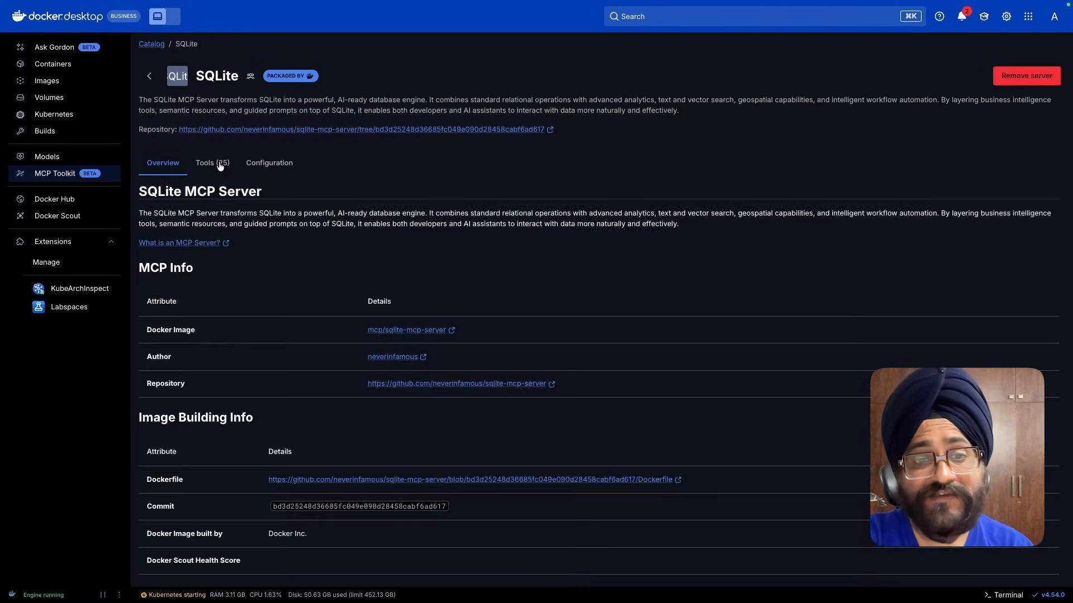
# Read through the SQLite server's tools, check its configuration requirements, and return to the list of added servers
pyautogui.click(220, 164)
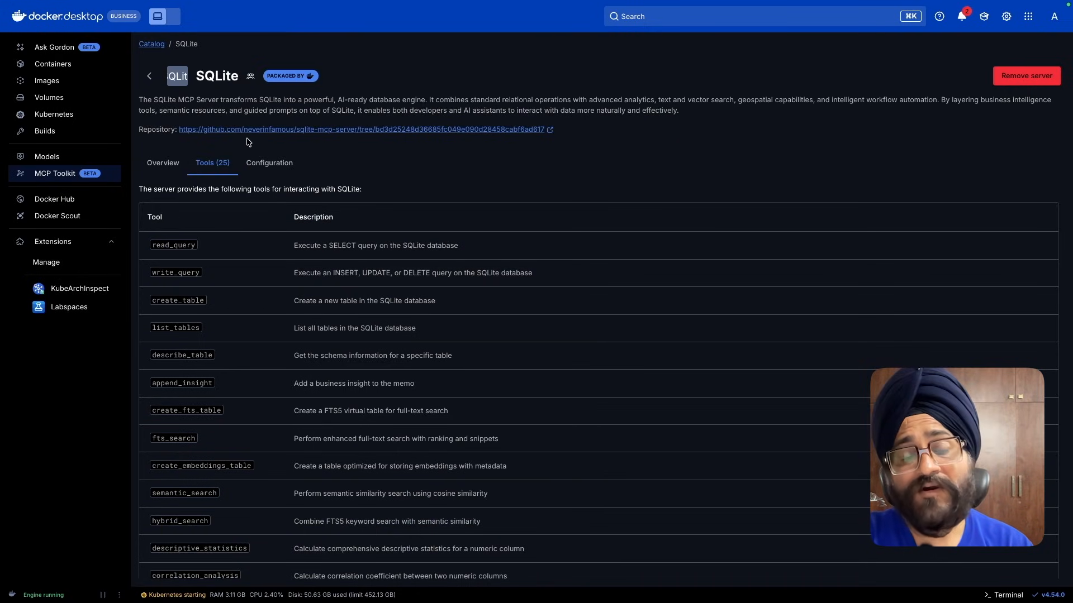
pyautogui.scroll(-5, 233, 336)
pyautogui.scroll(-1, 234, 328)
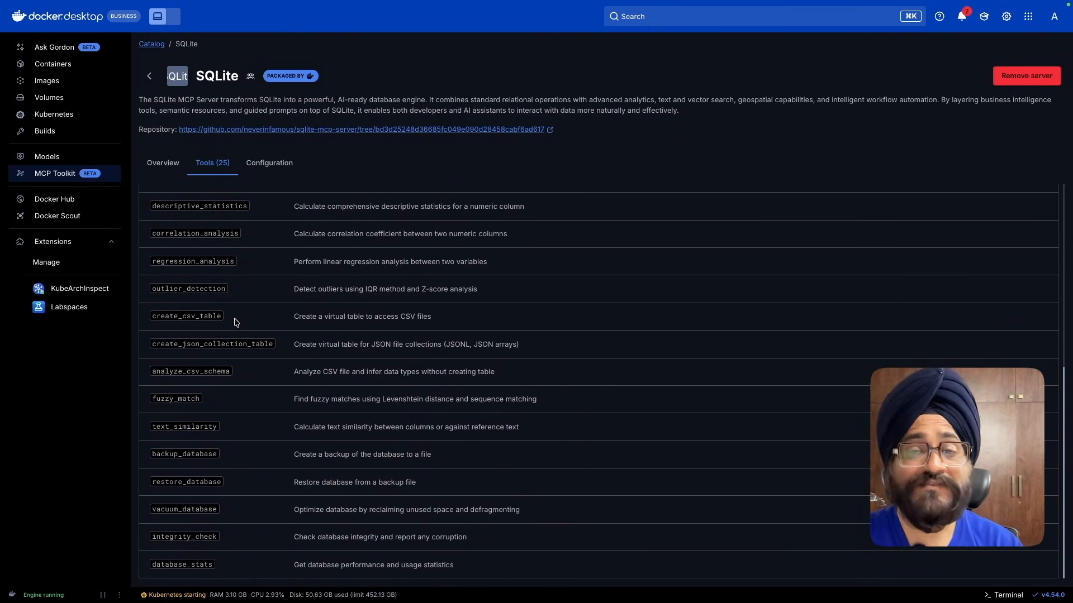
pyautogui.click(279, 165)
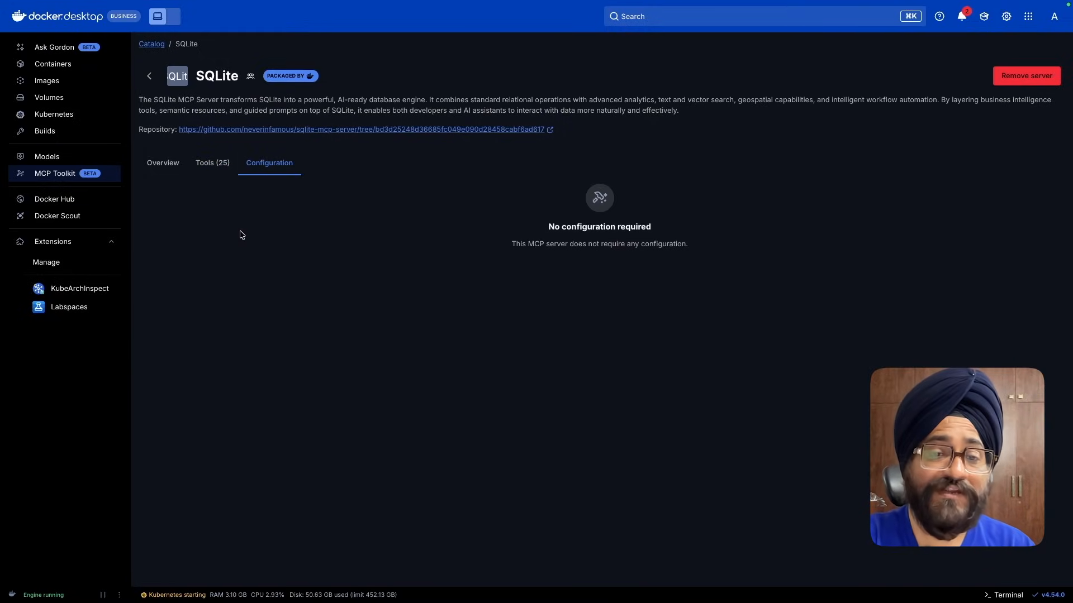
pyautogui.click(149, 76)
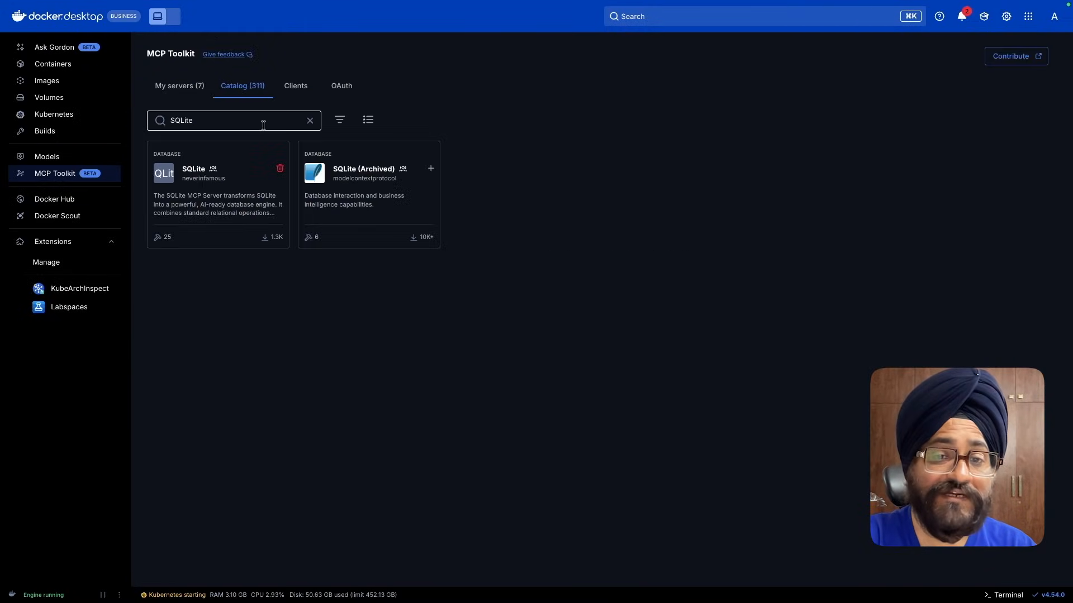
pyautogui.click(186, 85)
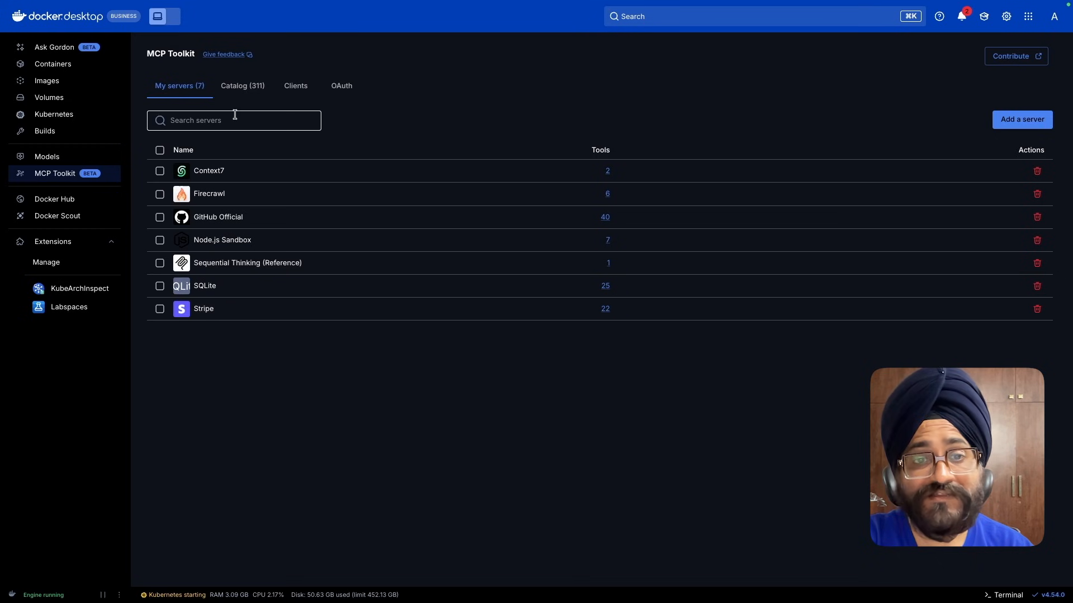
# Search the catalog for "Github" and open the details of the GitHub Official server
pyautogui.click(243, 89)
pyautogui.click(180, 120)
pyautogui.write('G')
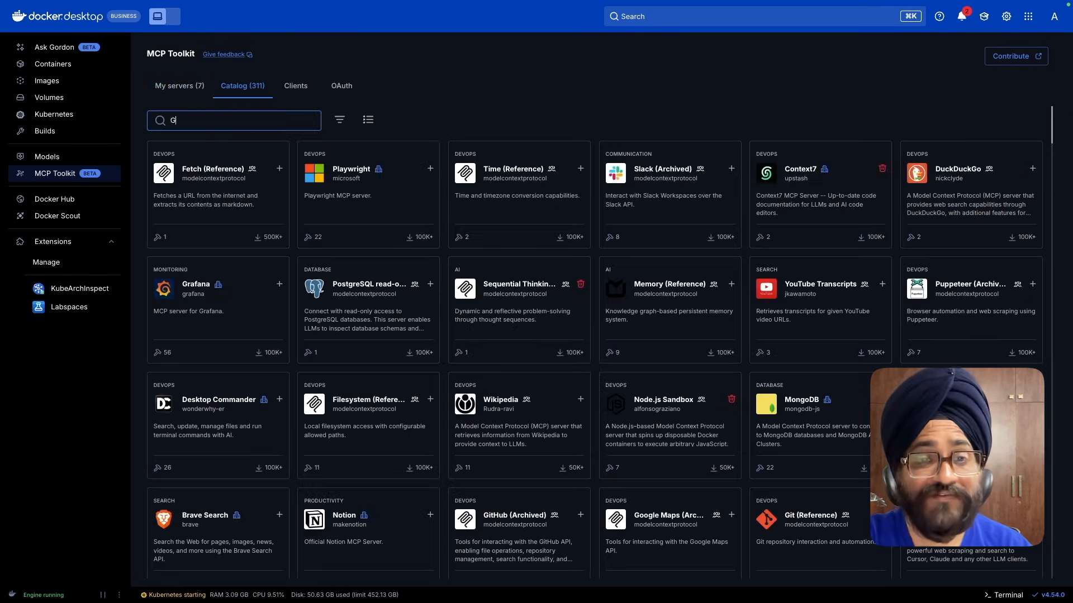
pyautogui.write('ithub')
pyautogui.click(216, 165)
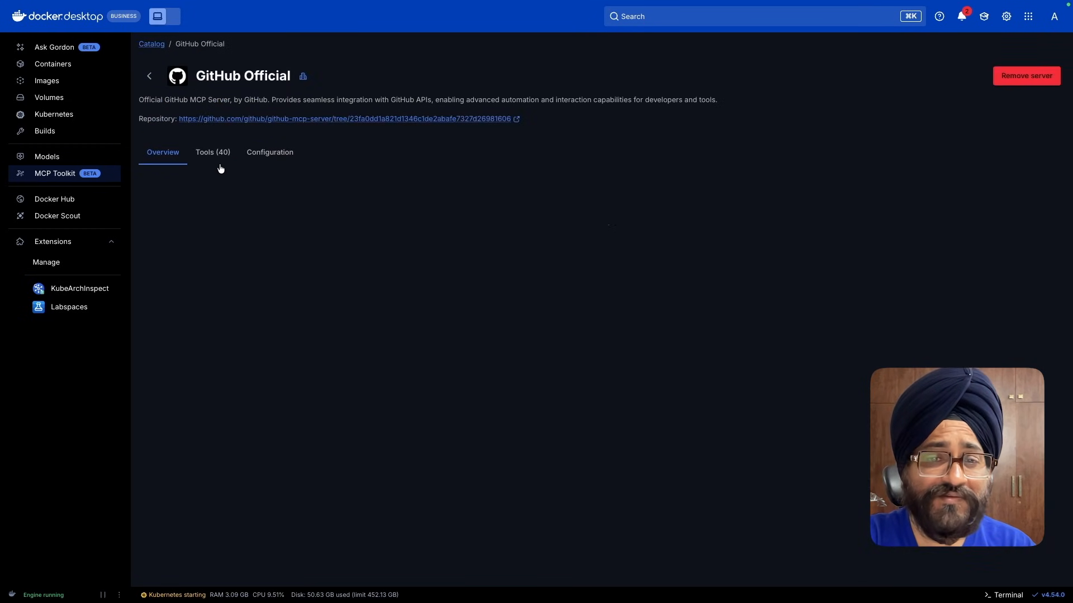
# Compare the Personal Access Token and OAuth authentication methods in the GitHub Official server's configuration, ending with OAuth selected
pyautogui.click(267, 154)
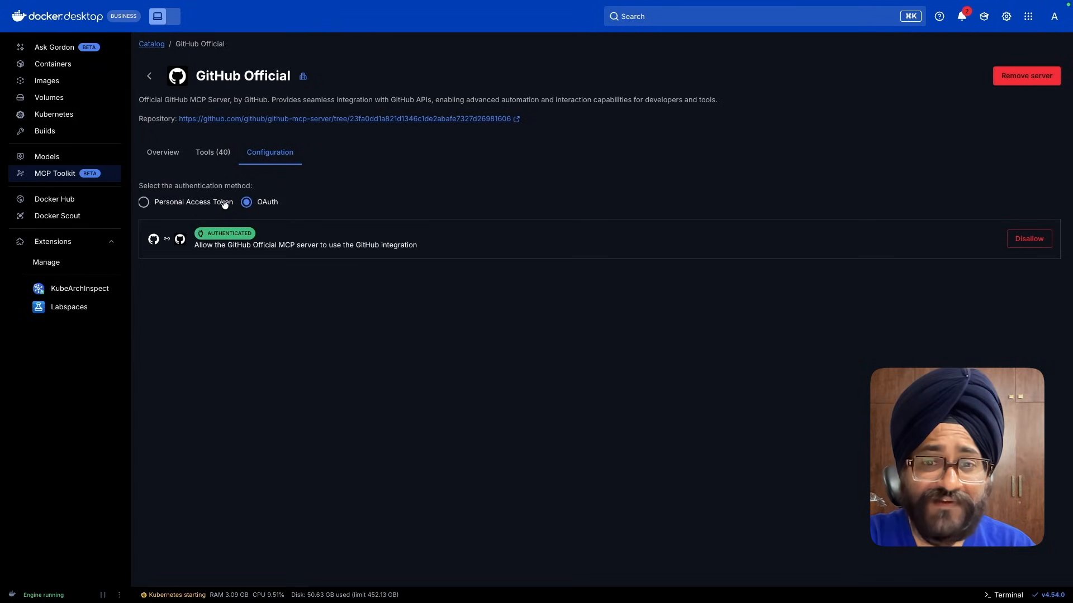
pyautogui.click(144, 203)
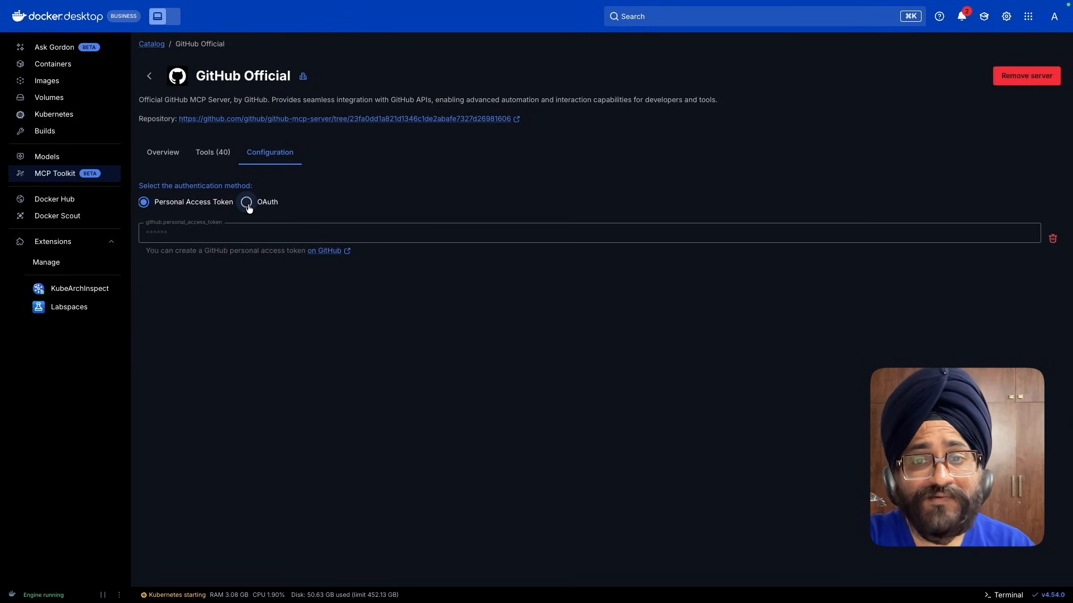
pyautogui.click(247, 203)
pyautogui.click(143, 202)
pyautogui.click(246, 202)
pyautogui.click(144, 203)
pyautogui.click(246, 203)
# Read through the GitHub Official server's tools and return to the list of added servers
pyautogui.click(214, 152)
pyautogui.scroll(-5, 241, 312)
pyautogui.scroll(-5, 241, 311)
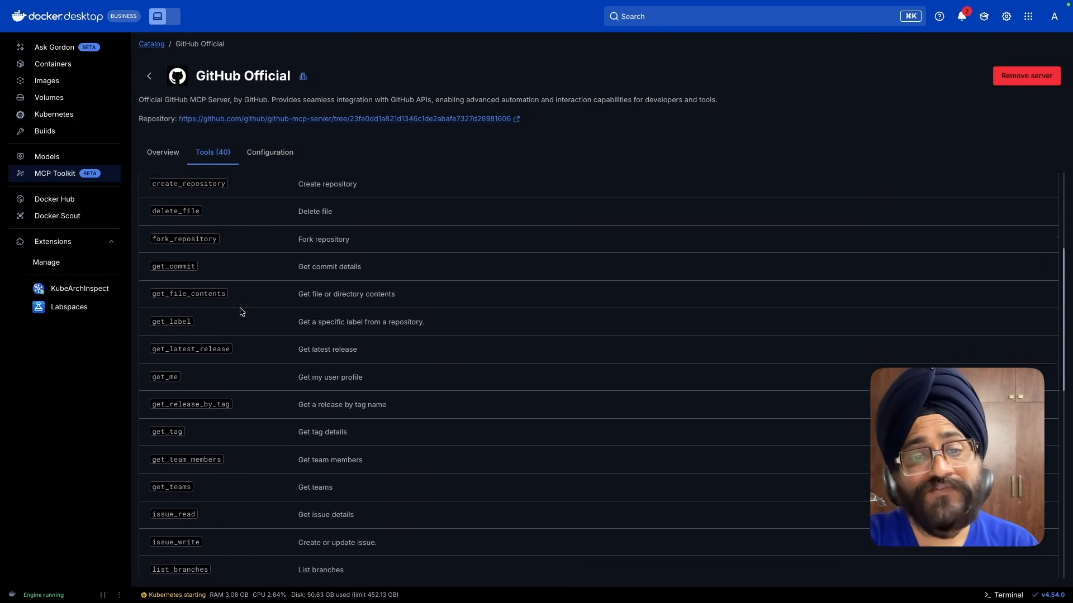
pyautogui.click(149, 78)
pyautogui.click(192, 87)
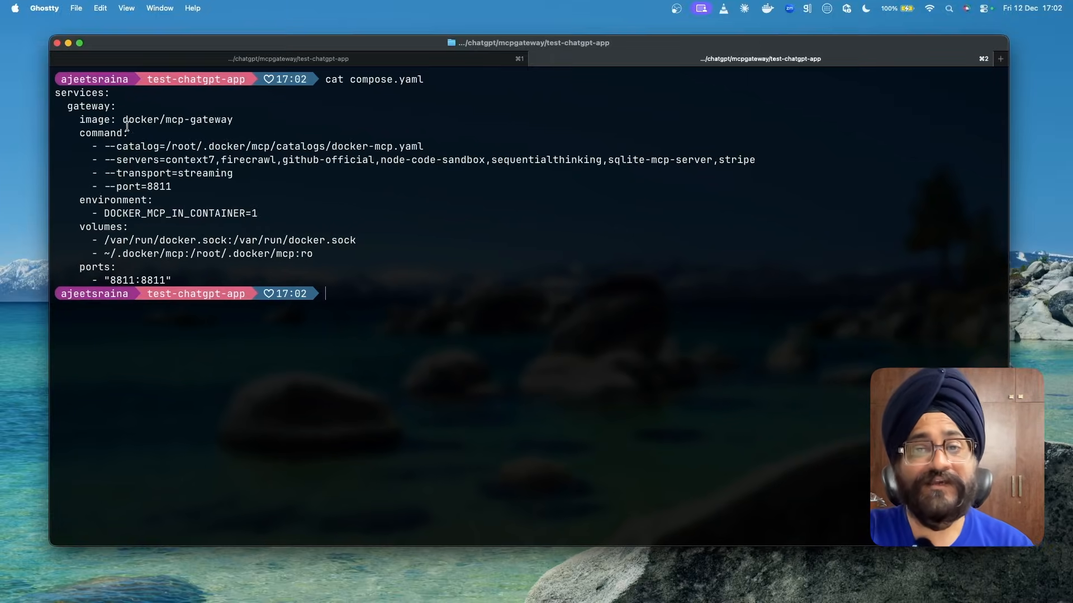
# Examine compose.yaml in the terminal, covering the gateway image, catalog path, server list, port 8811 mapping and mounted volumes
pyautogui.moveTo(123, 119); pyautogui.dragTo(233, 119)
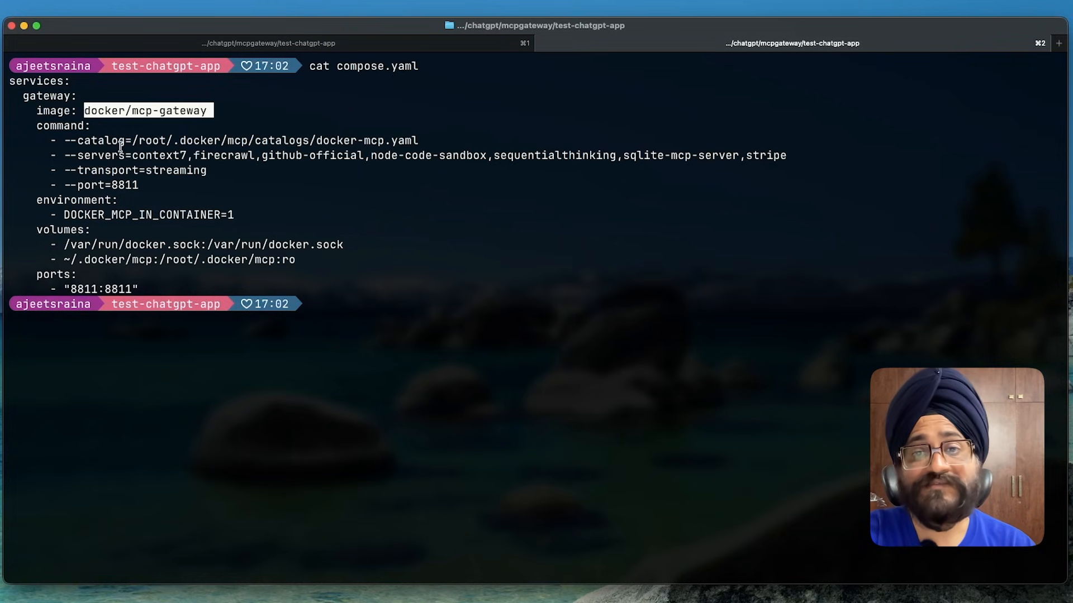
pyautogui.moveTo(135, 140); pyautogui.dragTo(409, 141)
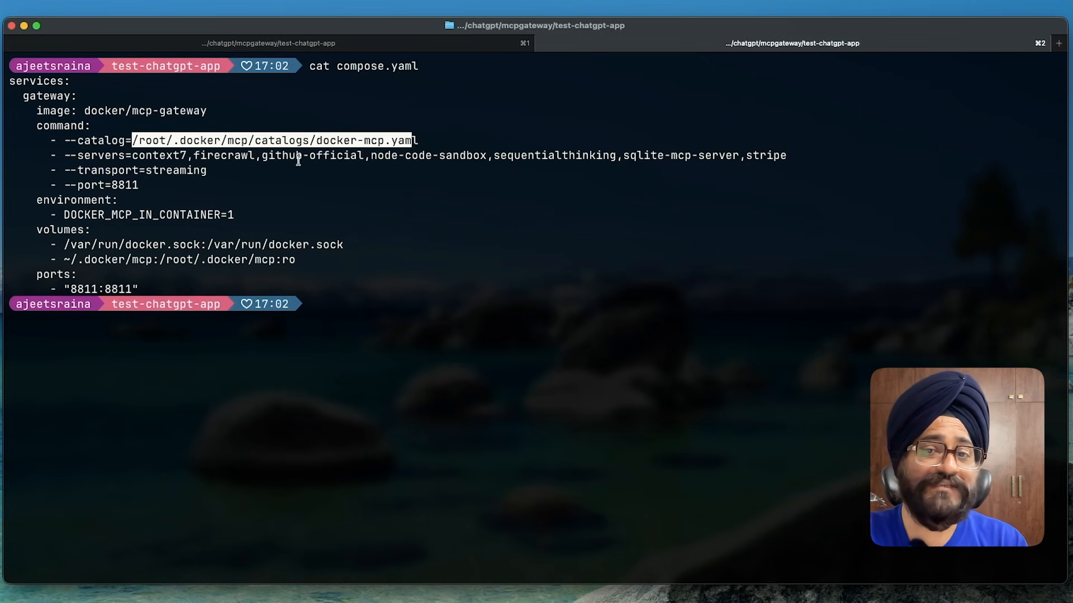
pyautogui.moveTo(135, 156); pyautogui.dragTo(736, 162)
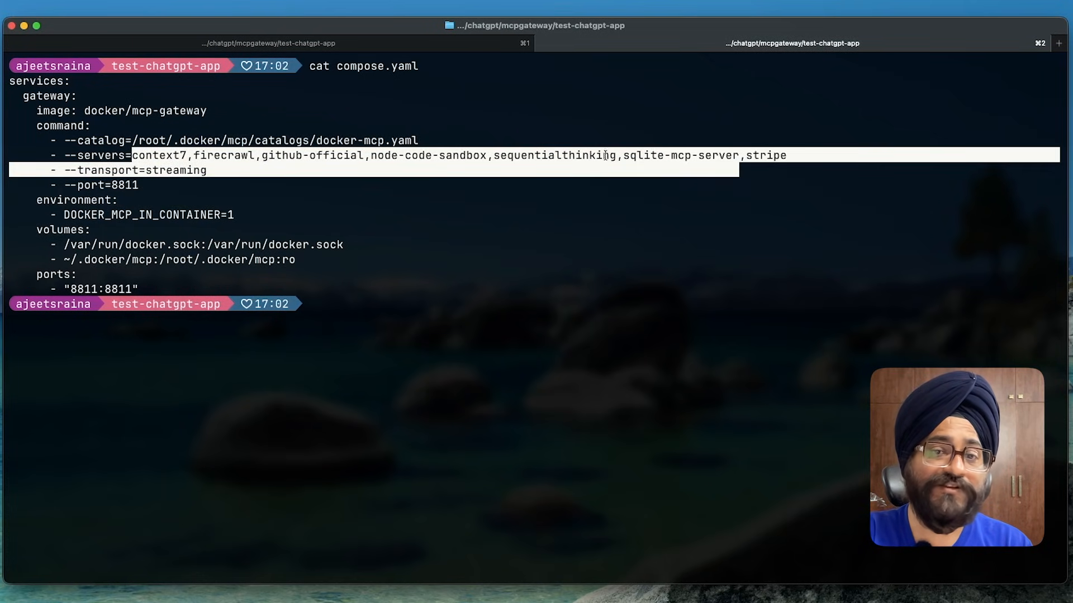
pyautogui.click(582, 162)
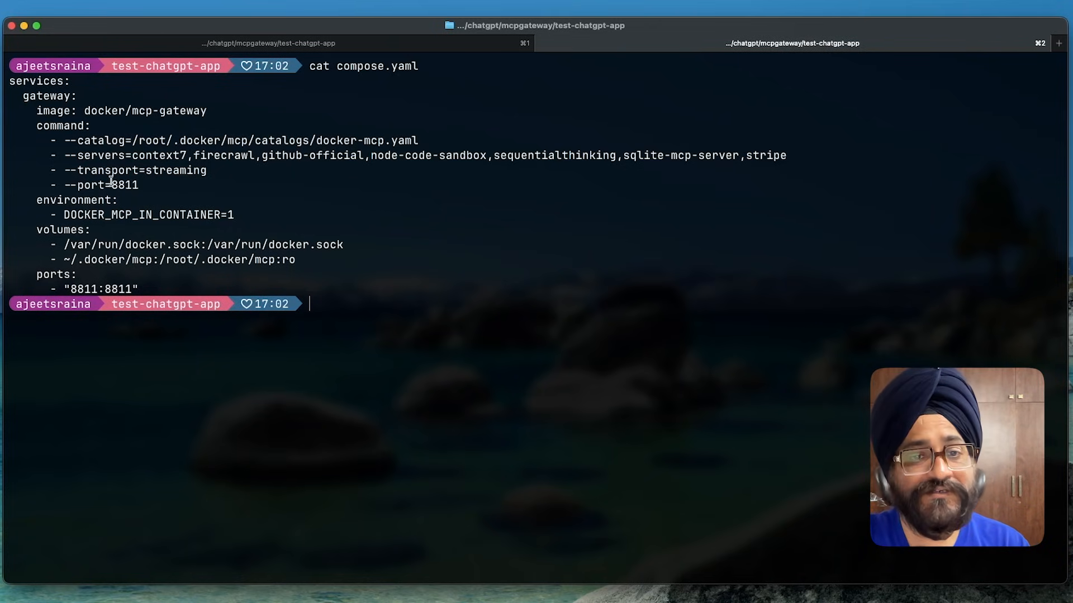
pyautogui.moveTo(112, 184); pyautogui.dragTo(134, 185)
pyautogui.moveTo(70, 289); pyautogui.dragTo(138, 290)
pyautogui.moveTo(308, 261); pyautogui.dragTo(21, 244)
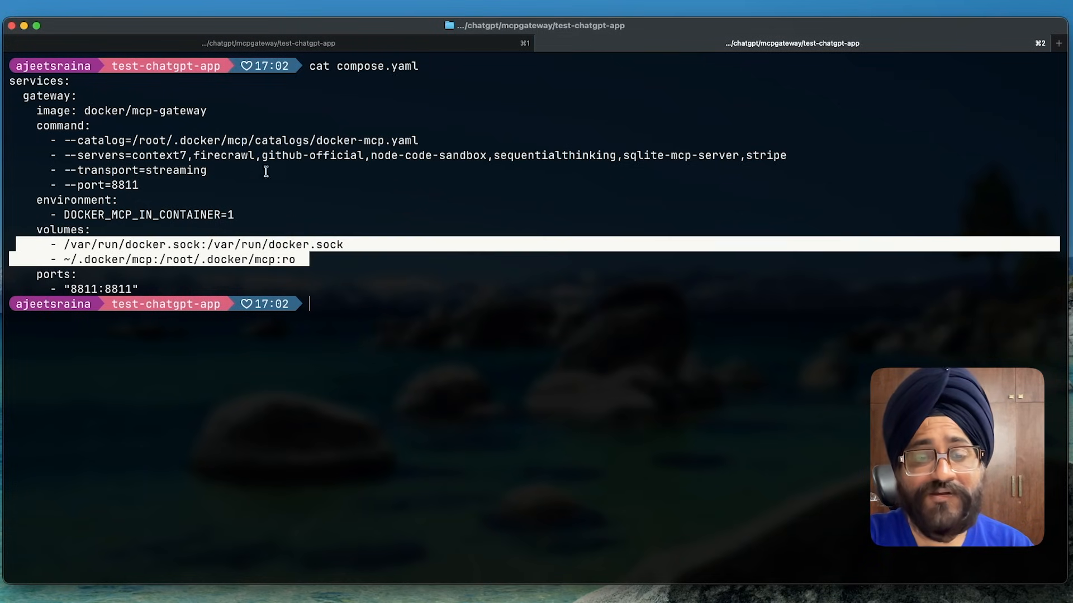
pyautogui.click(292, 148)
# Take down the running gateway with "docker compose down -v" and clear the terminal
pyautogui.write('docker compose down -v')
pyautogui.press('Return')
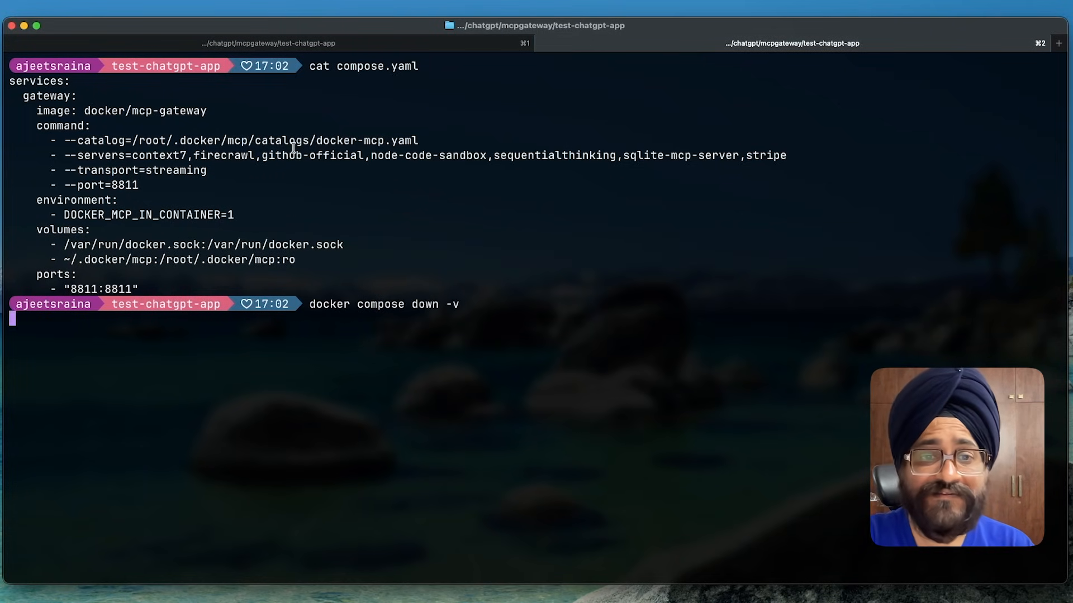
pyautogui.write('cle')
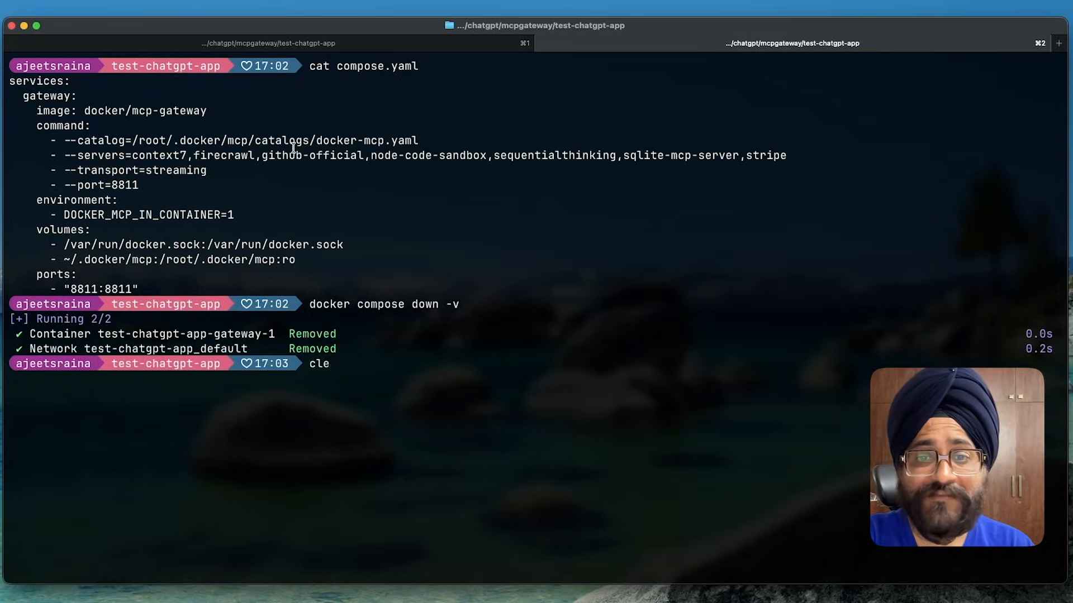
pyautogui.write('ar')
pyautogui.press('Return')
# Build and start the MCP gateway by running "docker compose up --build"
pyautogui.press('Up')
pyautogui.press('Up')
pyautogui.press('BackSpace')
pyautogui.press('BackSpace')
pyautogui.press('BackSpace')
pyautogui.write('up --build')
pyautogui.press('Return')
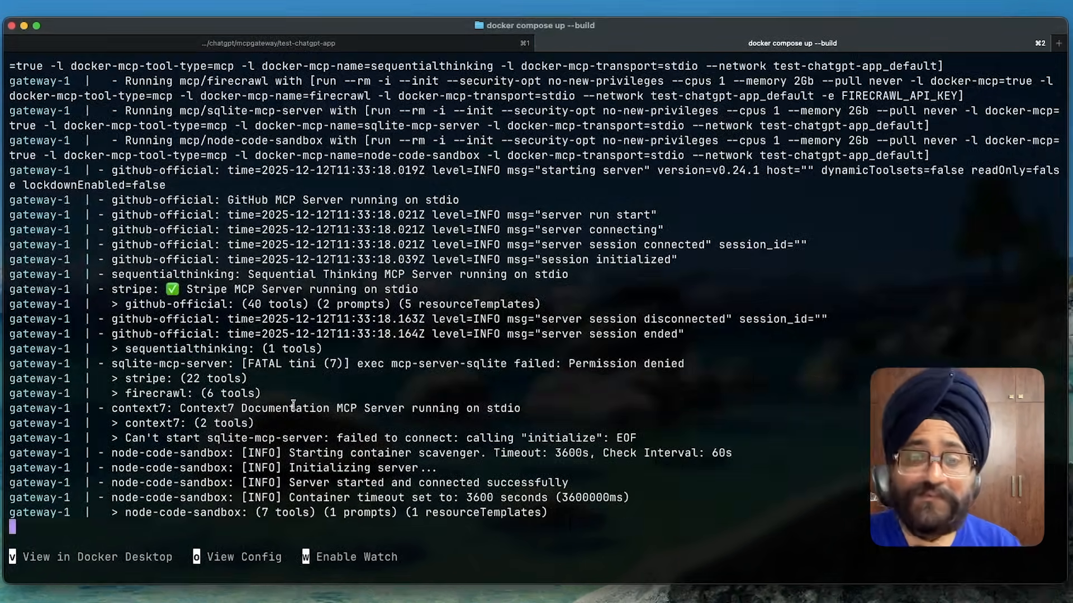
# Examine the gateway's startup log for the pulled images, the enabled servers and how each MCP server starts
pyautogui.moveTo(226, 499); pyautogui.dragTo(92, 497)
pyautogui.moveTo(208, 244); pyautogui.dragTo(115, 246)
pyautogui.scroll(5, 115, 246)
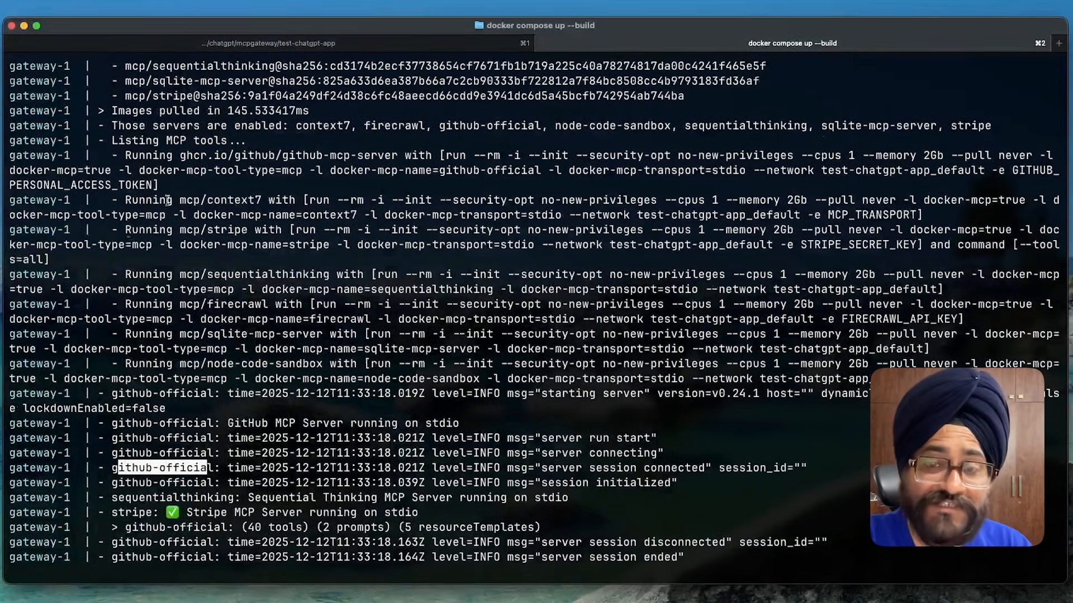
pyautogui.moveTo(260, 197); pyautogui.dragTo(169, 196)
pyautogui.scroll(-1, 221, 149)
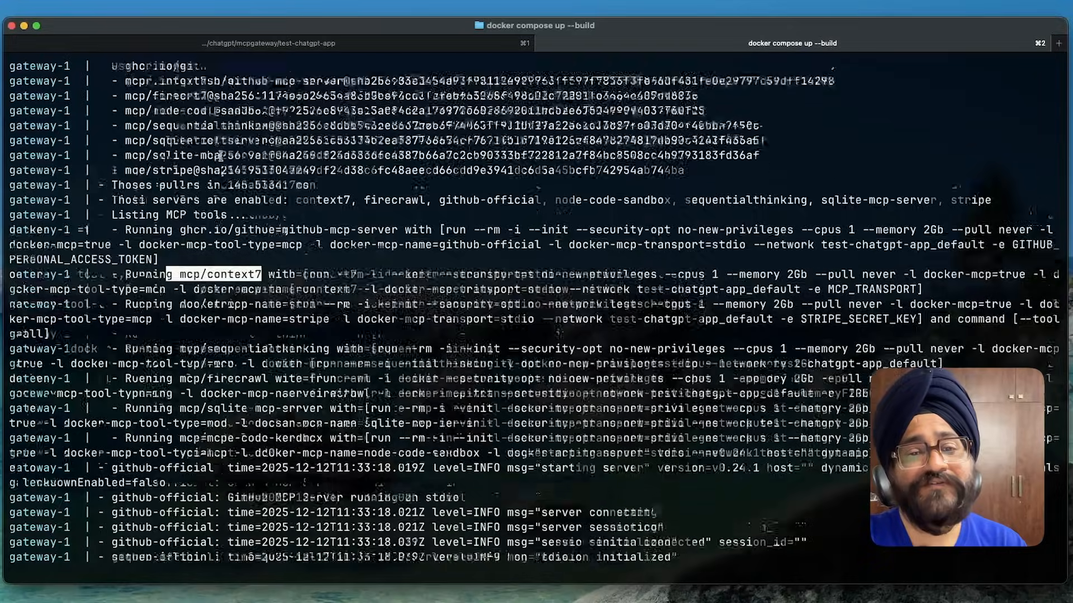
pyautogui.scroll(6, 223, 167)
pyautogui.moveTo(302, 289); pyautogui.dragTo(121, 204)
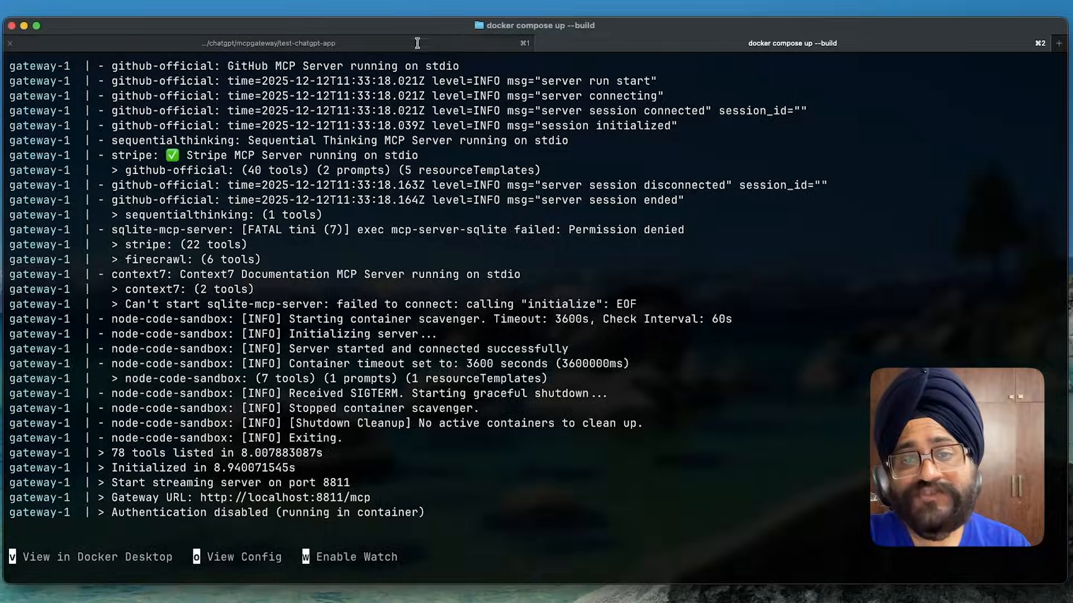
# In the other terminal session, enlarge the text and run "ngrok http 8811" to expose the gateway publicly
pyautogui.click(447, 45)
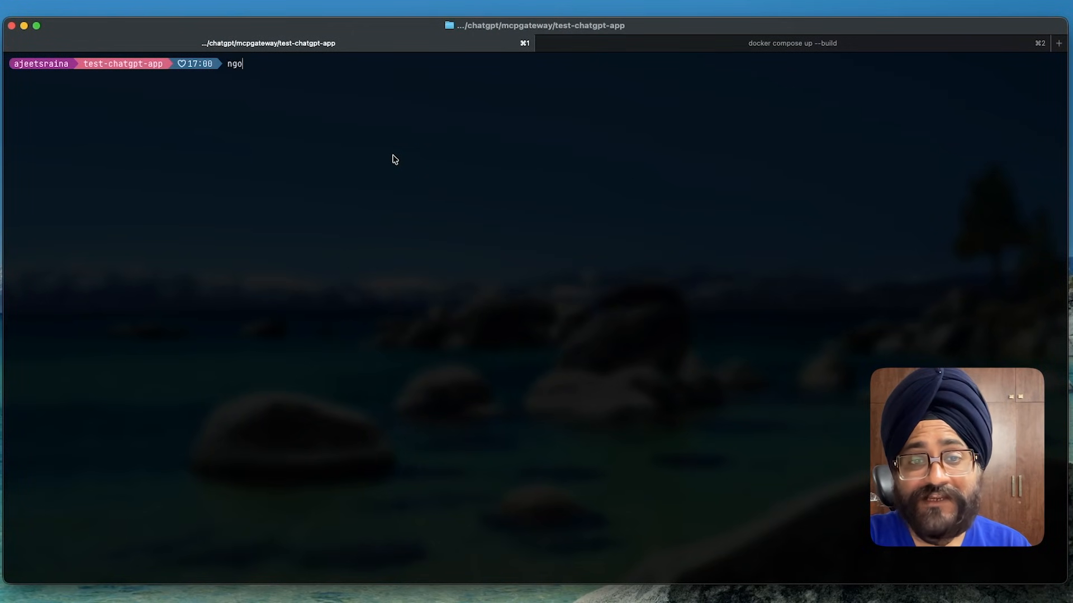
pyautogui.press('super+equal')
pyautogui.press('super+equal')
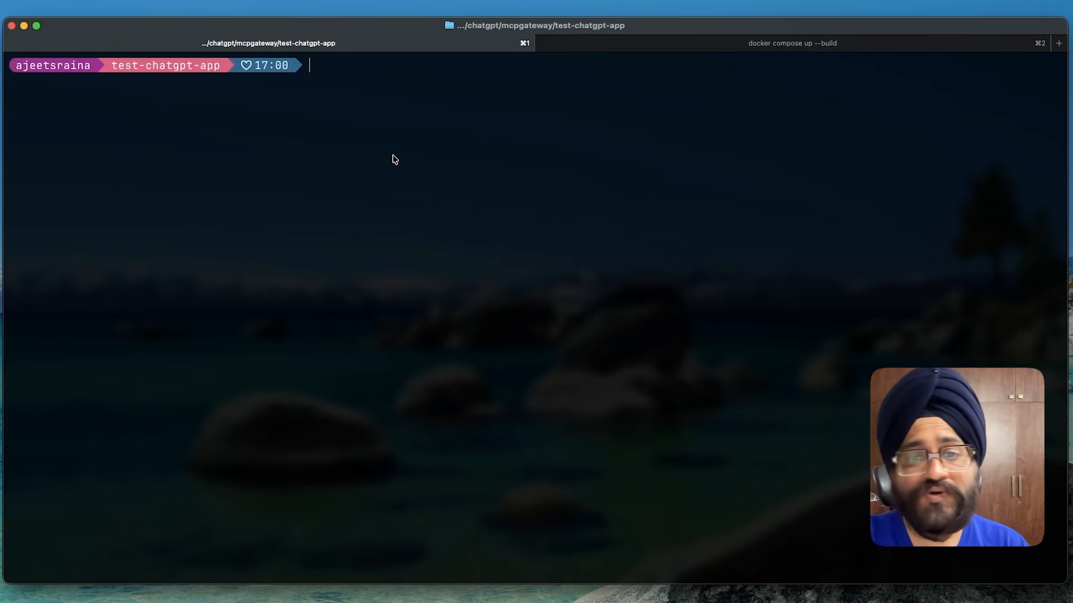
pyautogui.write('ngrok')
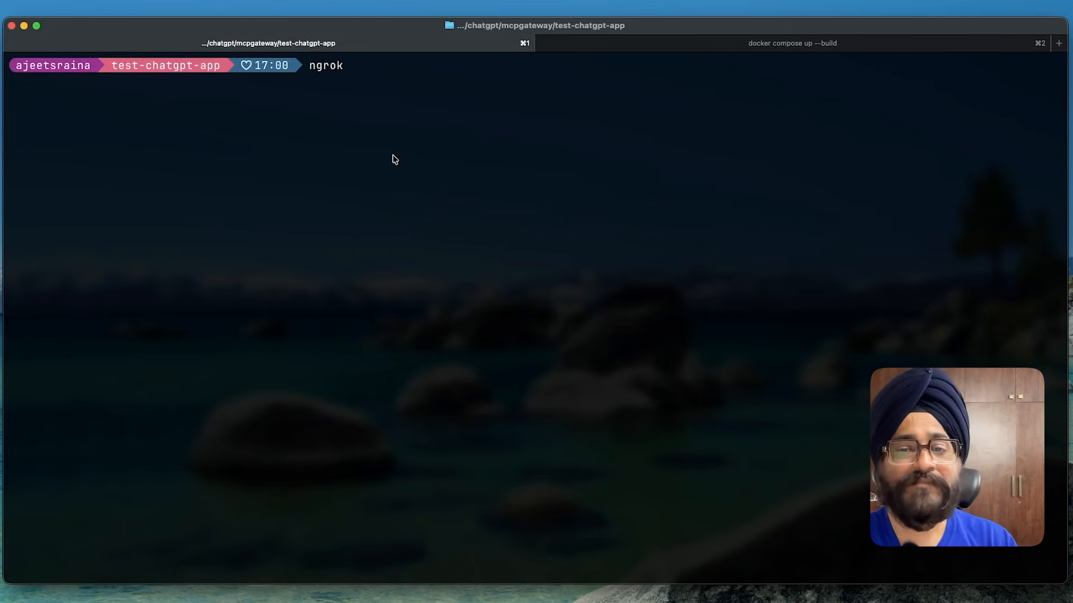
pyautogui.write(' http 8811')
pyautogui.press('Return')
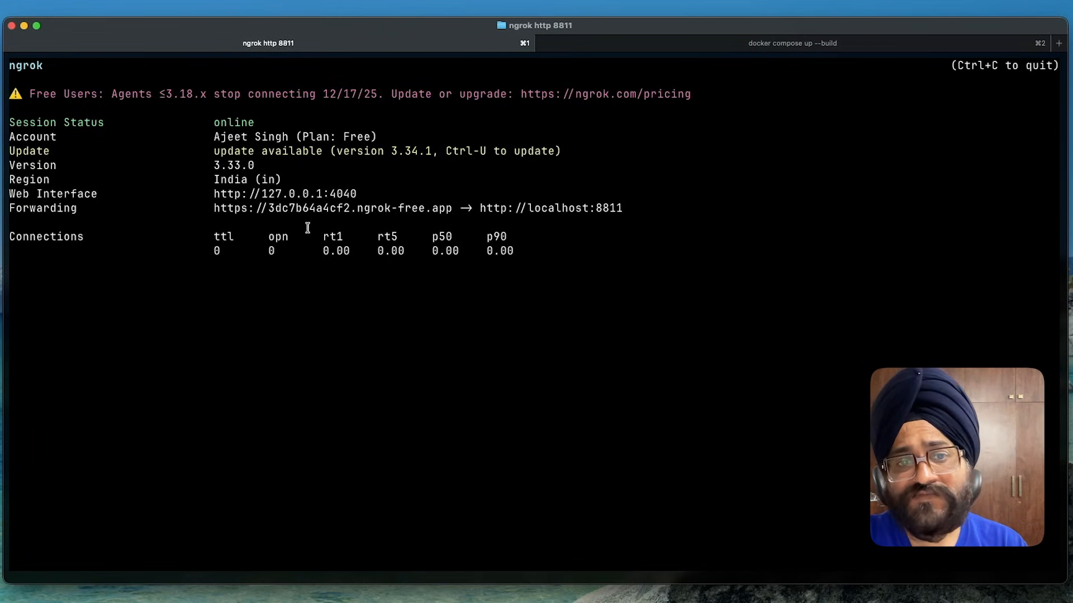
pyautogui.moveTo(454, 208); pyautogui.dragTo(216, 211)
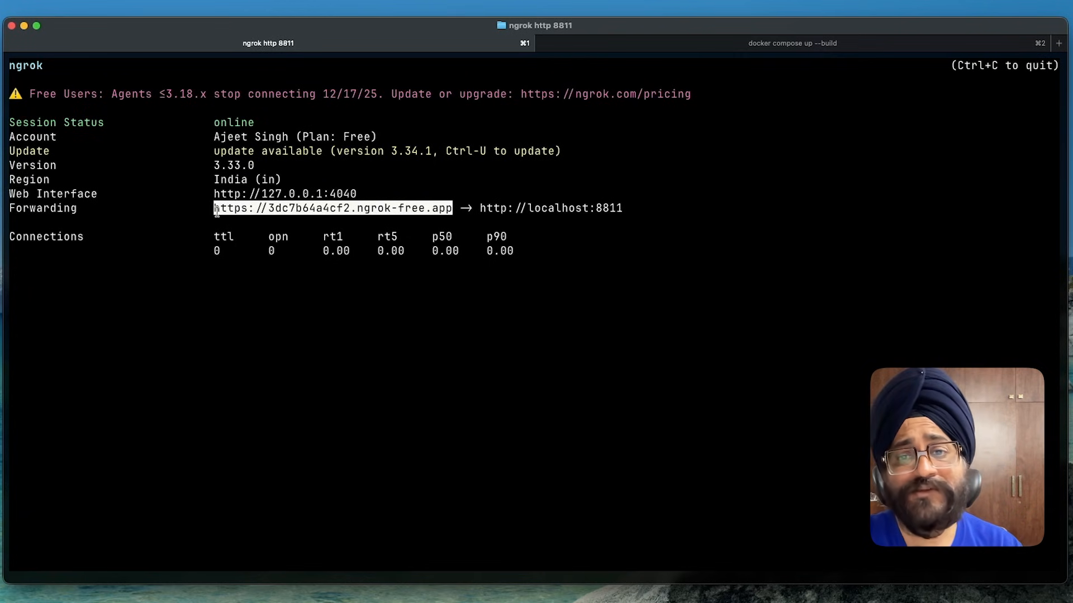
pyautogui.press('super+c')
pyautogui.click(284, 230)
pyautogui.moveTo(462, 221); pyautogui.dragTo(212, 224)
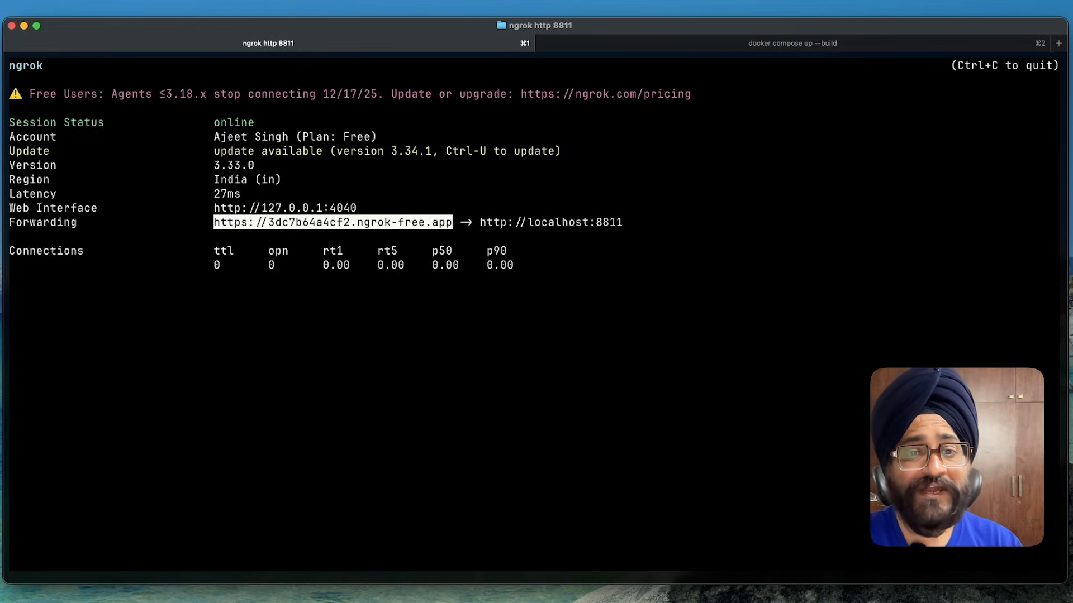
# Switch to ChatGPT in the browser, open the Apps & Connectors settings and go through the connectors down to Advanced settings
pyautogui.click(249, 601)
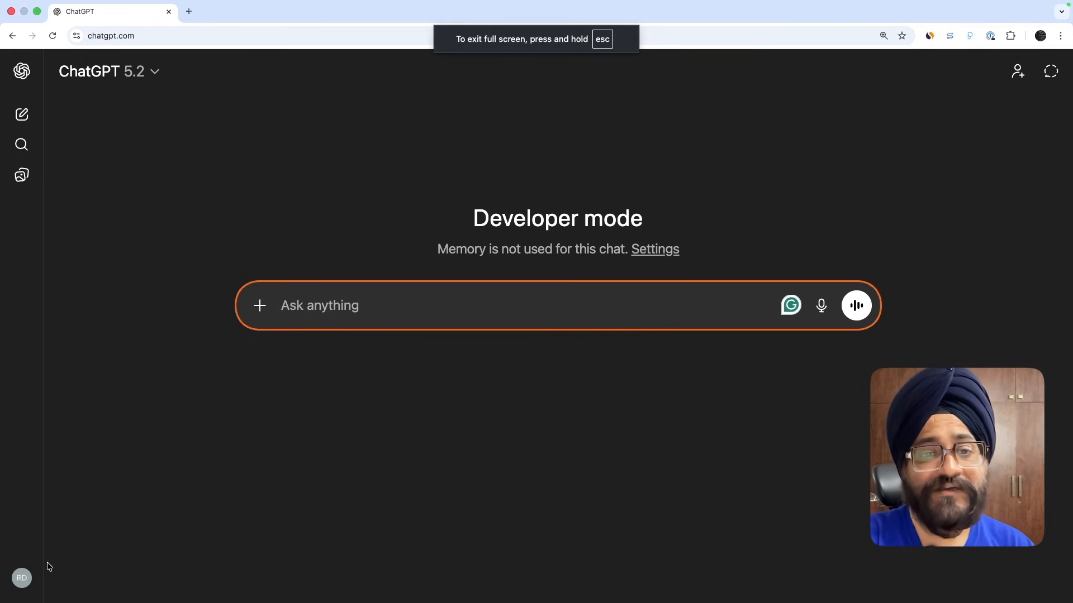
pyautogui.click(21, 578)
pyautogui.click(80, 473)
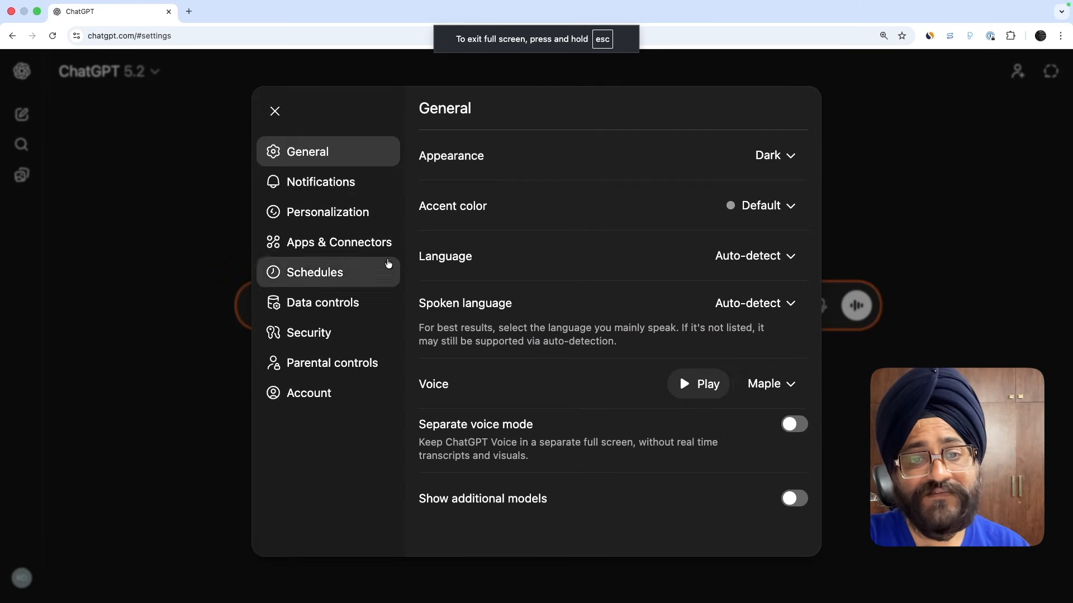
pyautogui.click(383, 242)
pyautogui.scroll(-10, 541, 273)
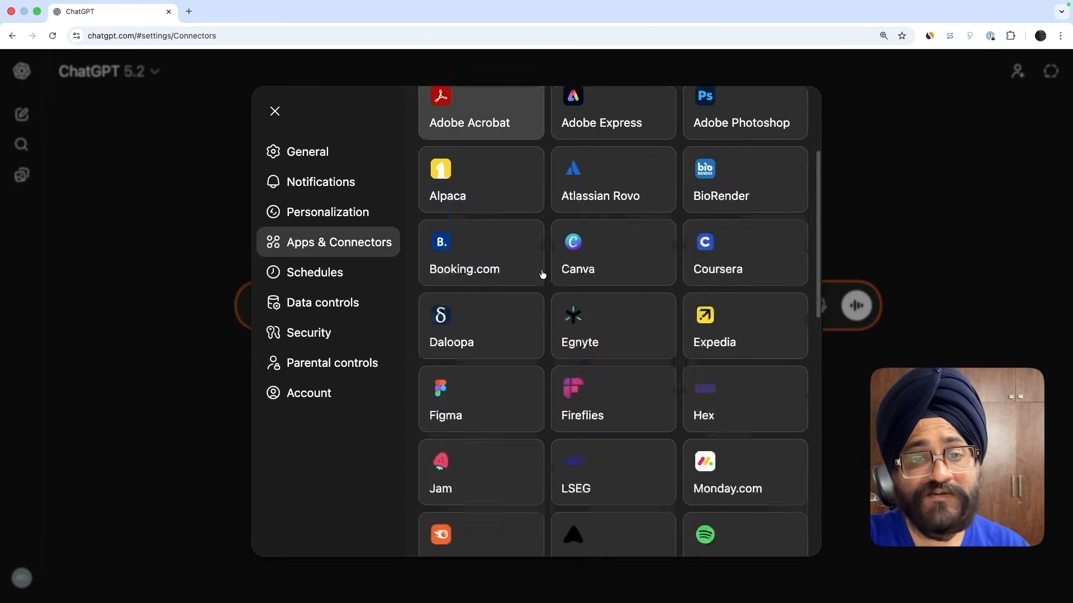
pyautogui.scroll(-3, 541, 273)
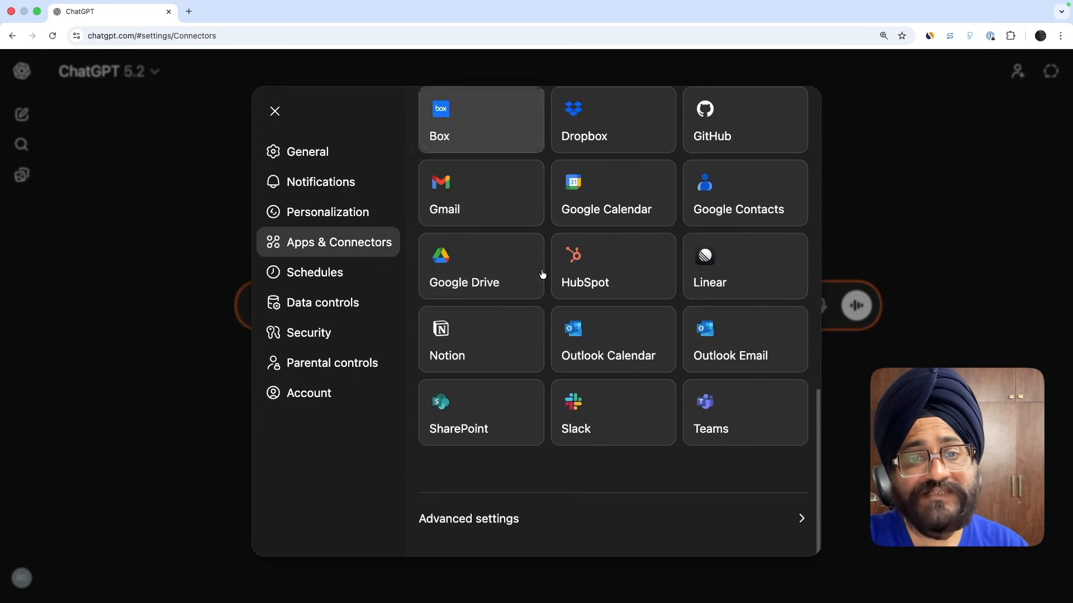
pyautogui.click(475, 525)
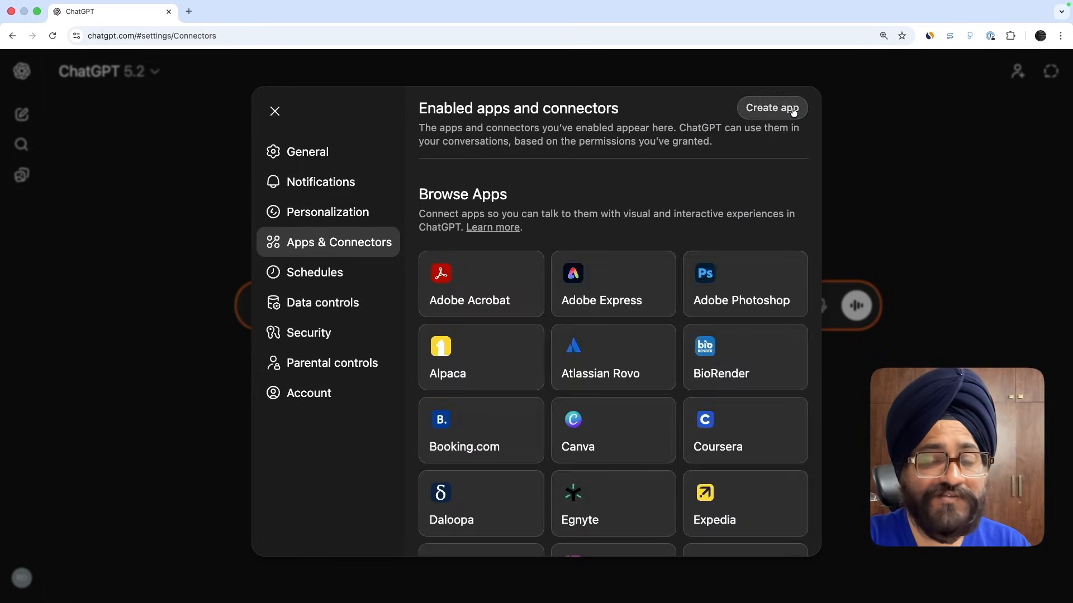
pyautogui.click(787, 109)
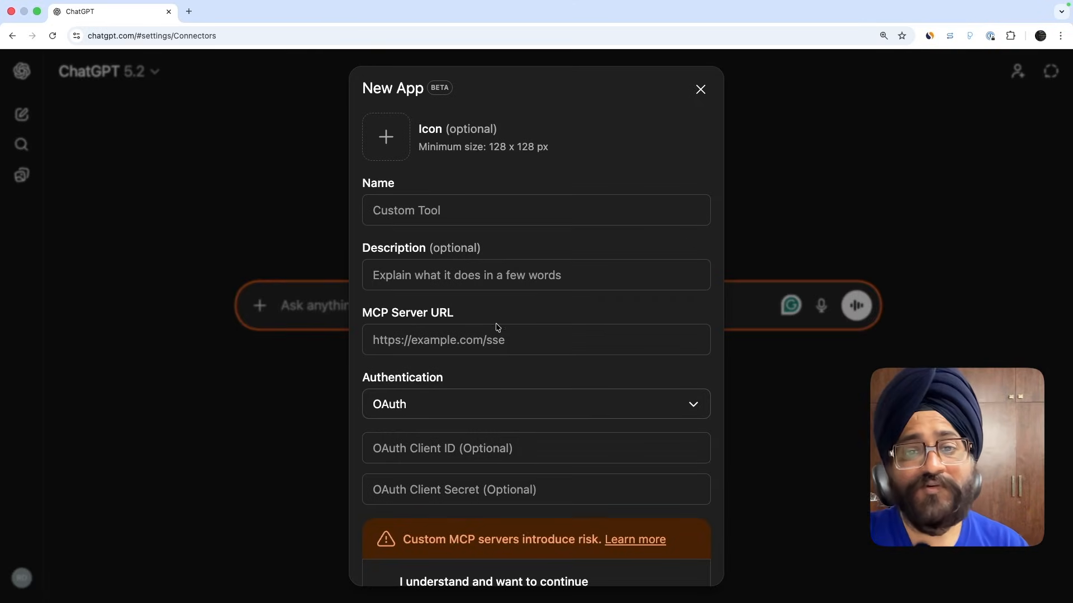
pyautogui.click(461, 338)
pyautogui.press('super+v')
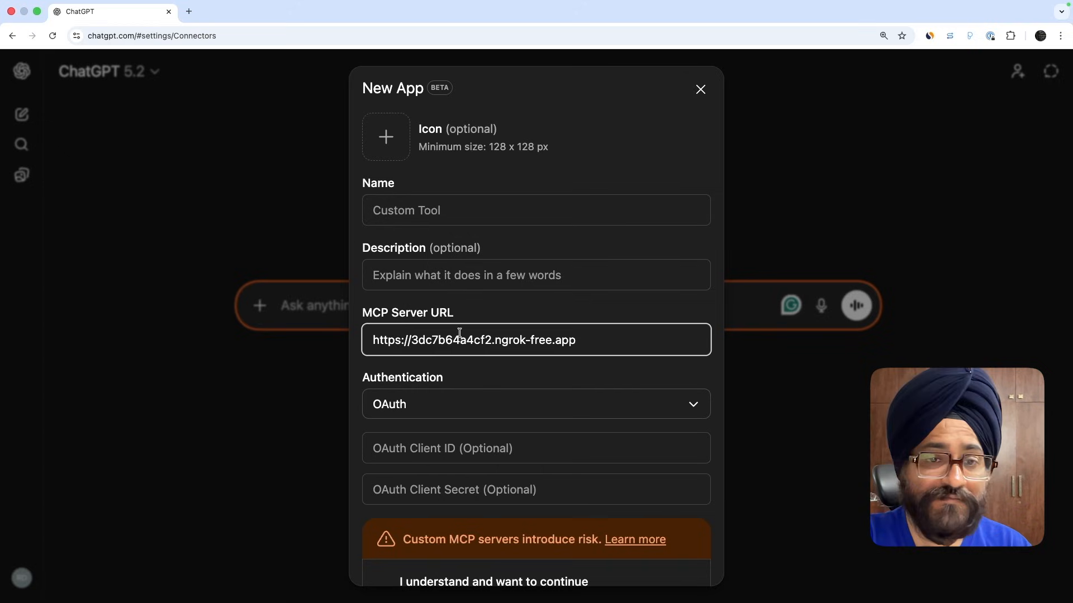
# Name the new app "RepricingAgent" and give it the description "Demonstrating Competitive Repricing Agent"
pyautogui.click(411, 213)
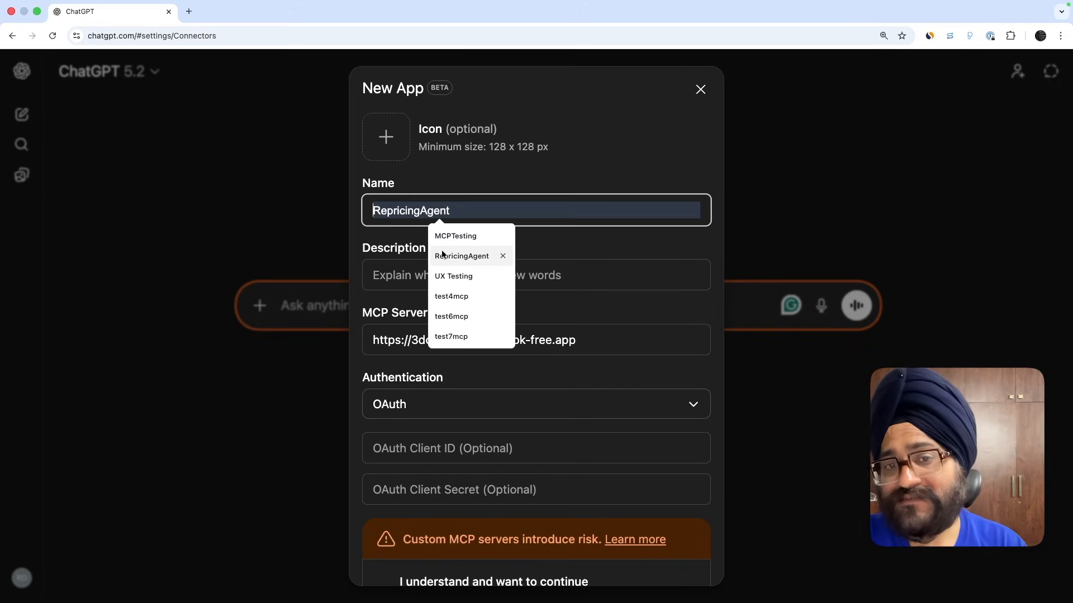
pyautogui.click(427, 256)
pyautogui.click(408, 271)
pyautogui.write('D')
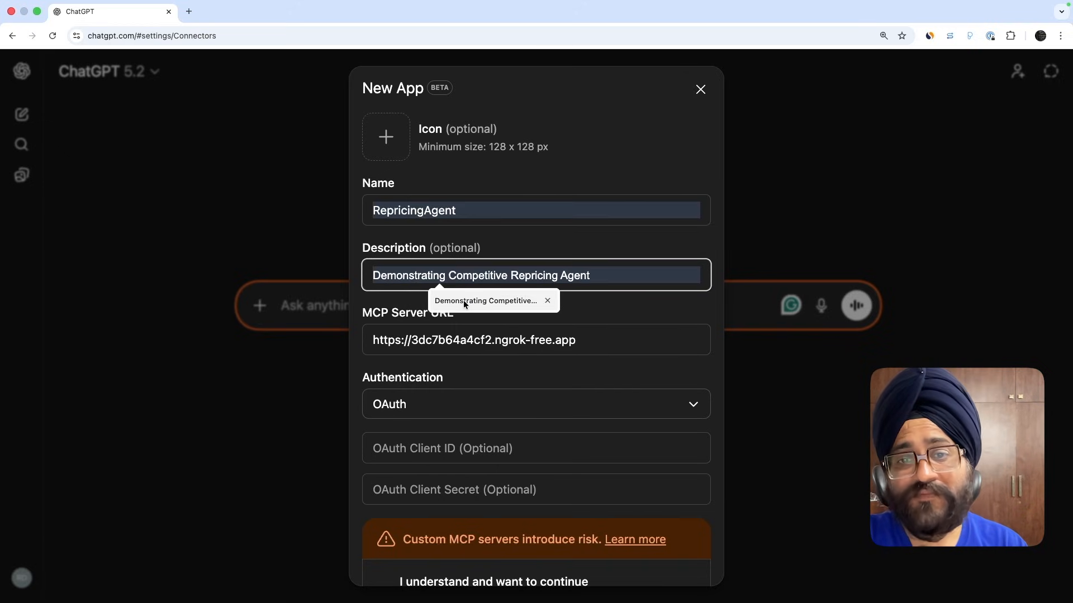
pyautogui.click(463, 302)
# Set the app's authentication to No Auth, accept the custom MCP server risk and create the app
pyautogui.moveTo(571, 345); pyautogui.dragTo(371, 341)
pyautogui.click(379, 405)
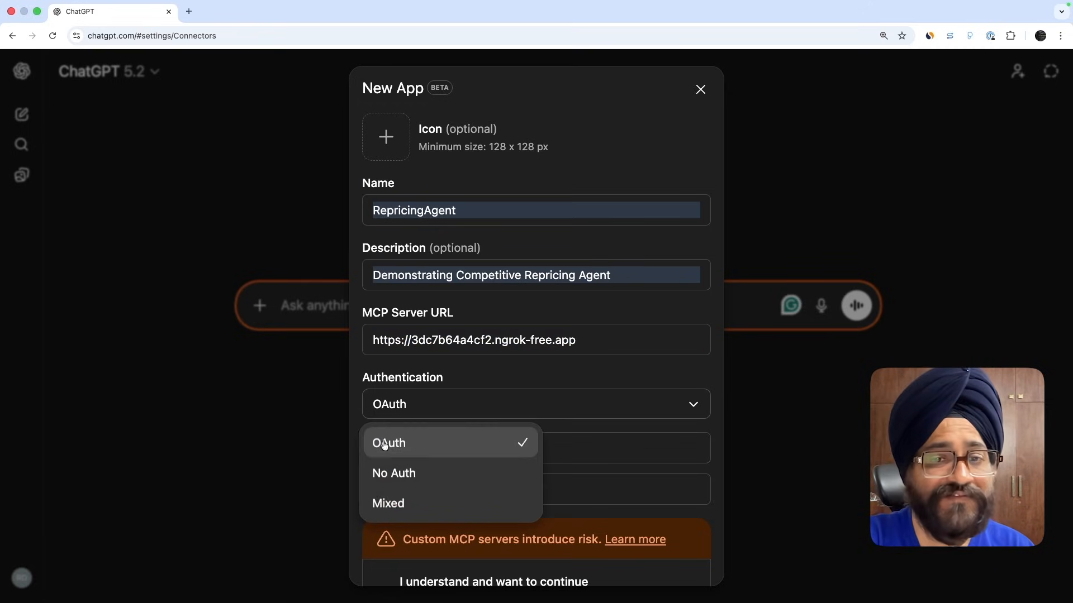
pyautogui.click(394, 473)
pyautogui.scroll(-2, 400, 497)
pyautogui.click(387, 488)
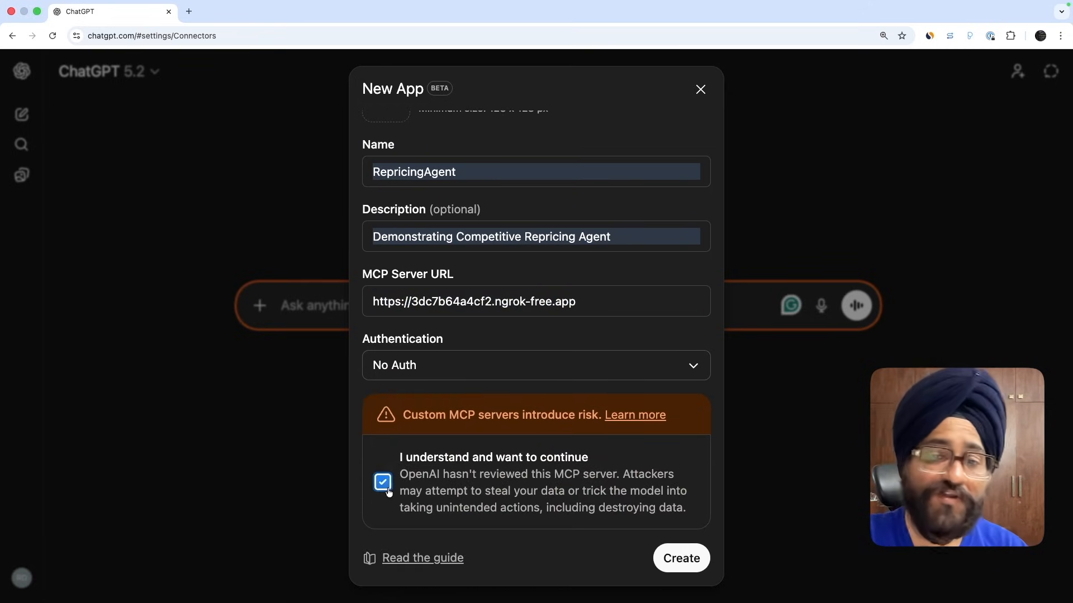
pyautogui.click(662, 561)
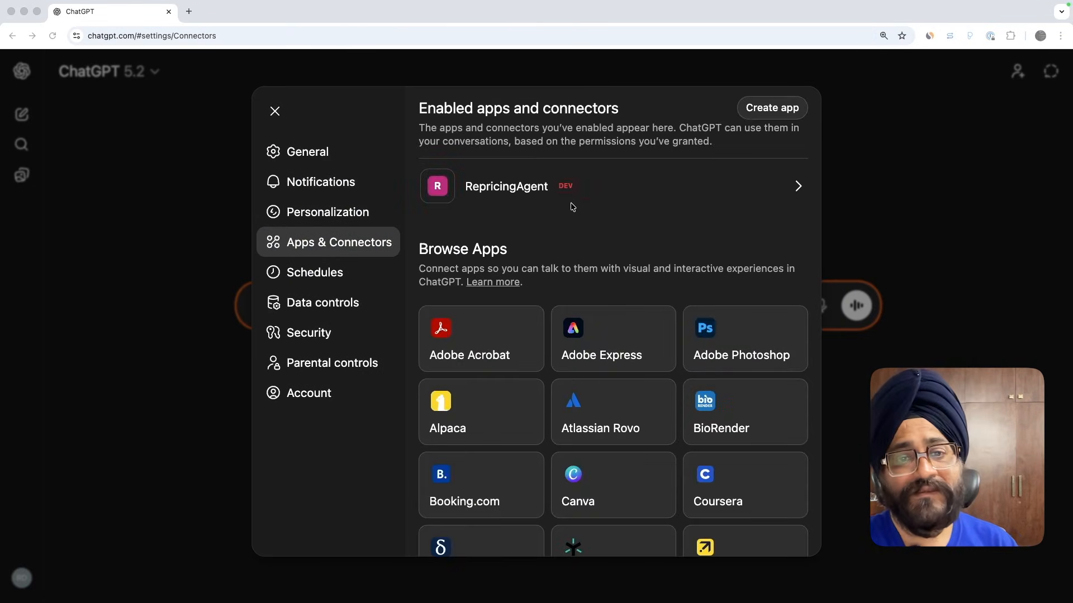
# Open the RepricingAgent app's details and examine its connection information and its list of GitHub, Stripe and Firecrawl actions
pyautogui.click(798, 188)
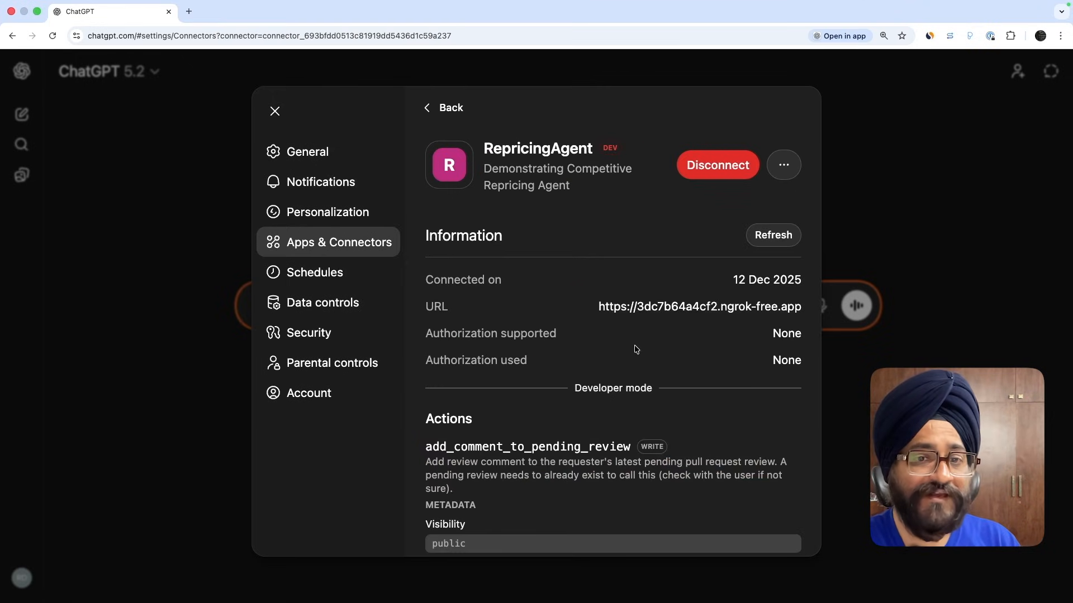
pyautogui.scroll(-1, 542, 486)
pyautogui.moveTo(489, 248); pyautogui.dragTo(756, 248)
pyautogui.click(756, 247)
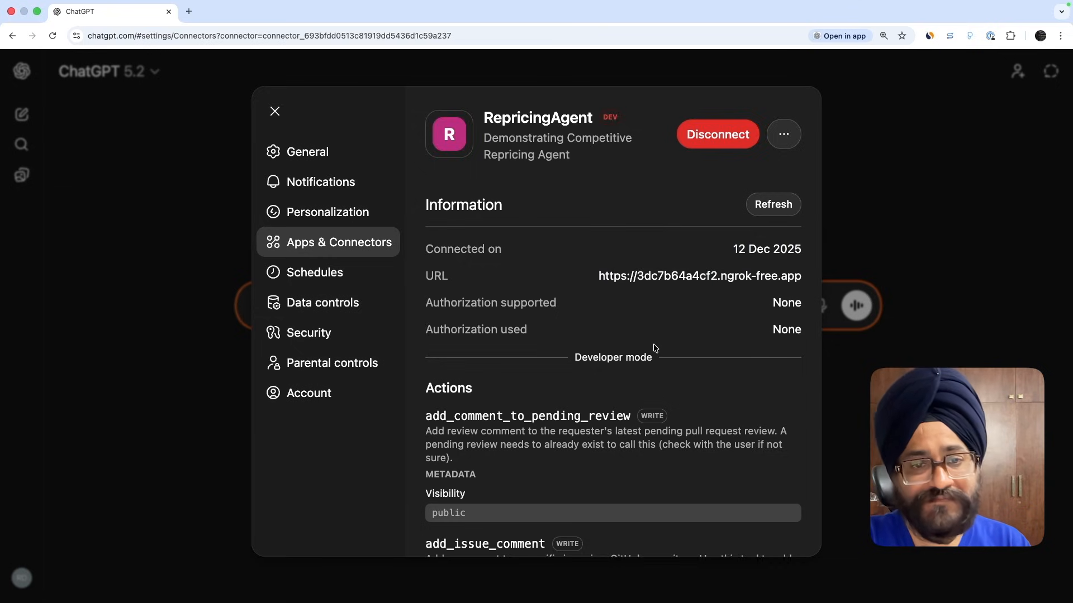
pyautogui.scroll(-3, 651, 345)
pyautogui.scroll(-1, 618, 357)
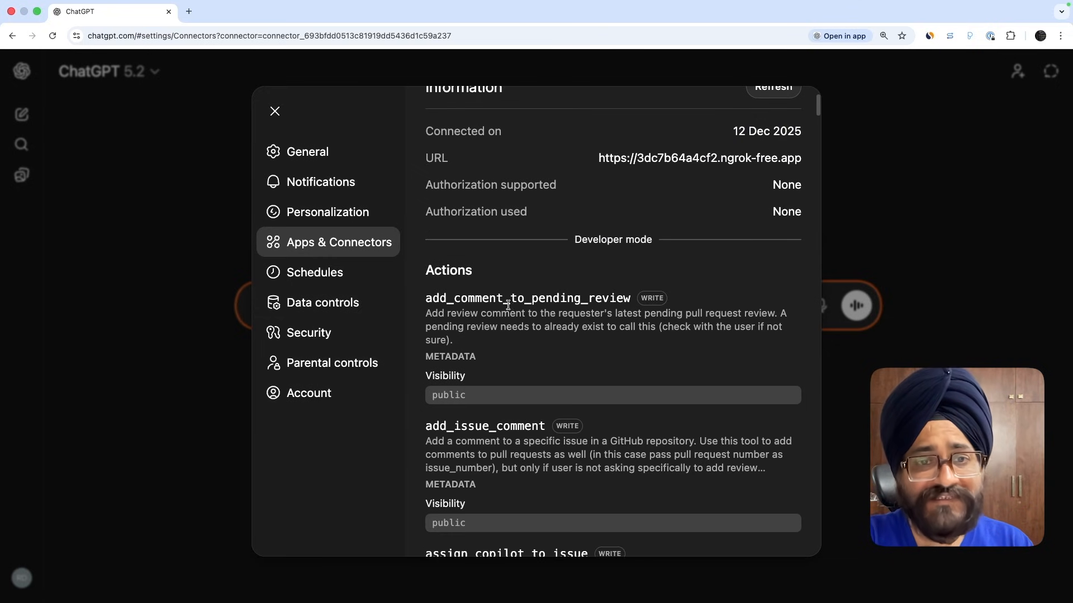
pyautogui.moveTo(427, 298); pyautogui.dragTo(634, 301)
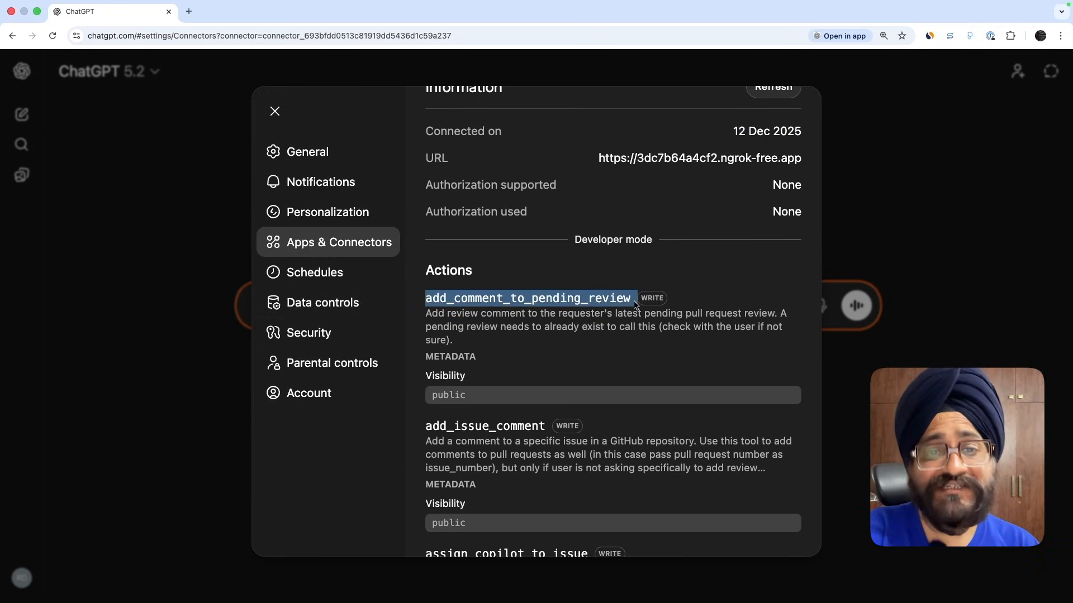
pyautogui.scroll(-5, 634, 303)
pyautogui.scroll(-20, 636, 306)
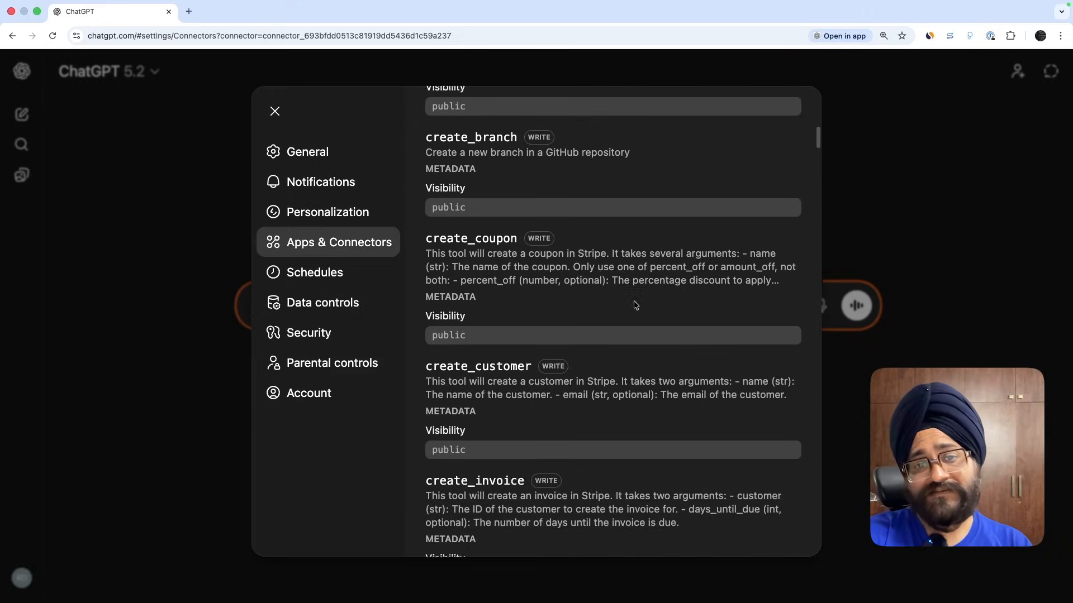
pyautogui.scroll(-20, 635, 305)
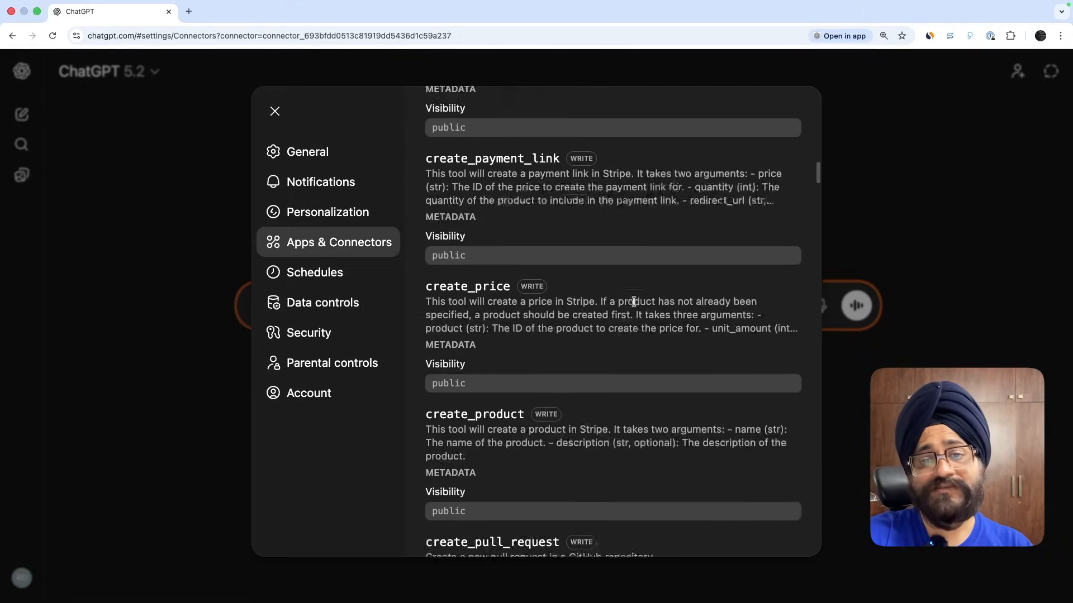
pyautogui.scroll(-7, 635, 305)
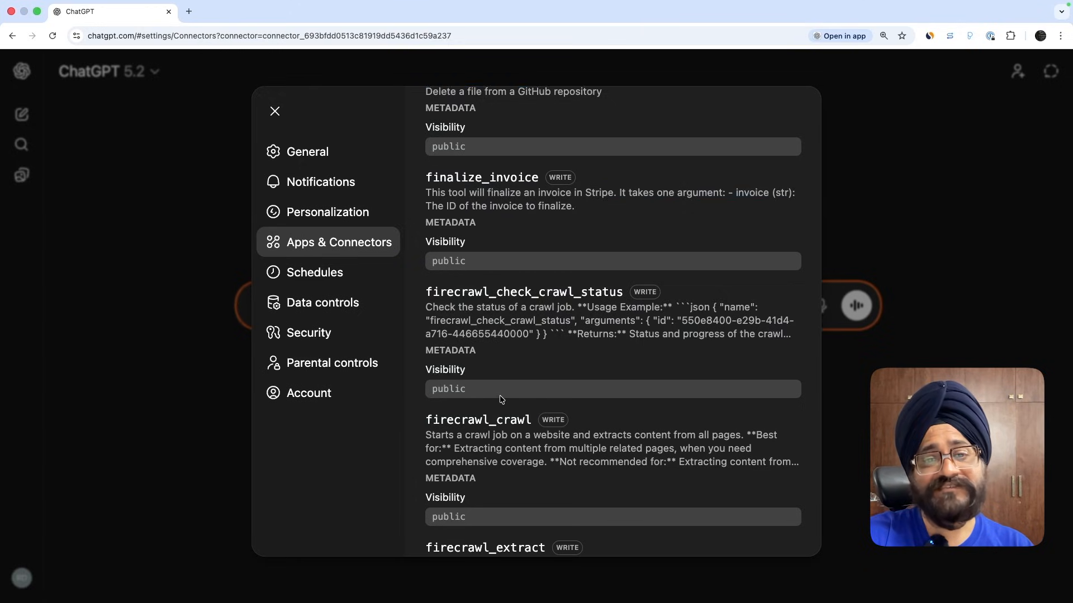
pyautogui.scroll(-14, 500, 397)
pyautogui.scroll(-9, 501, 398)
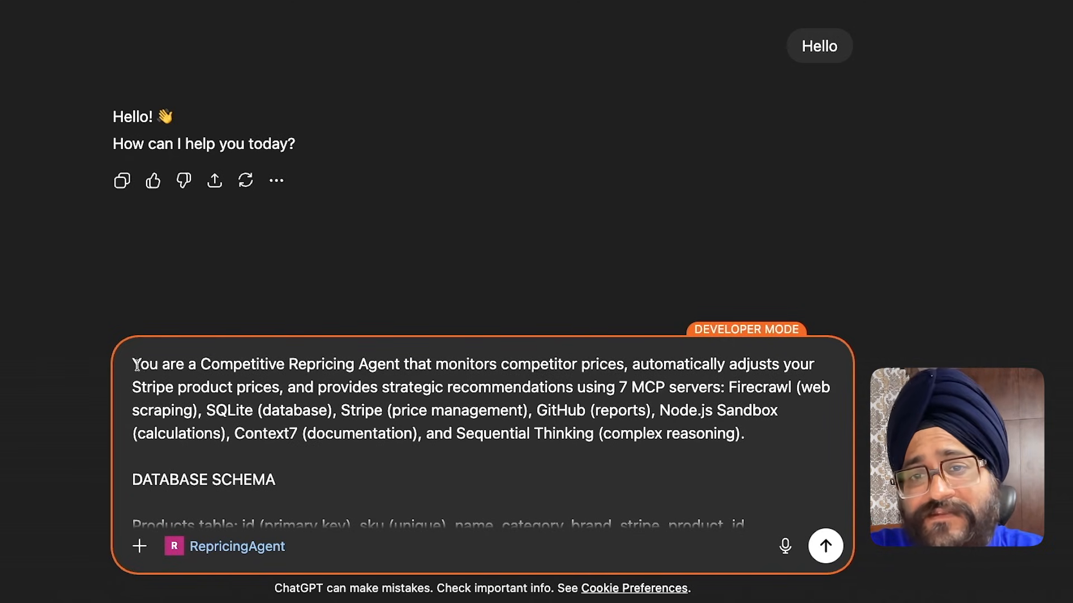
# Read through the Competitive Repricing Agent prompt in the message box, from its role and MCP servers to the database schema and indexes
pyautogui.moveTo(133, 364); pyautogui.dragTo(484, 369)
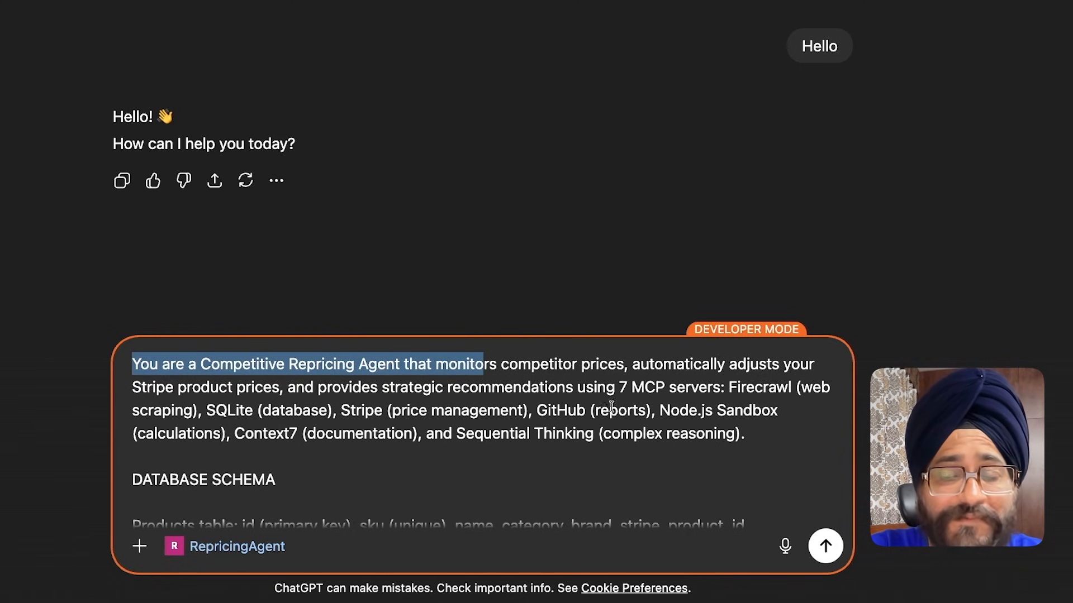
pyautogui.scroll(-2, 556, 447)
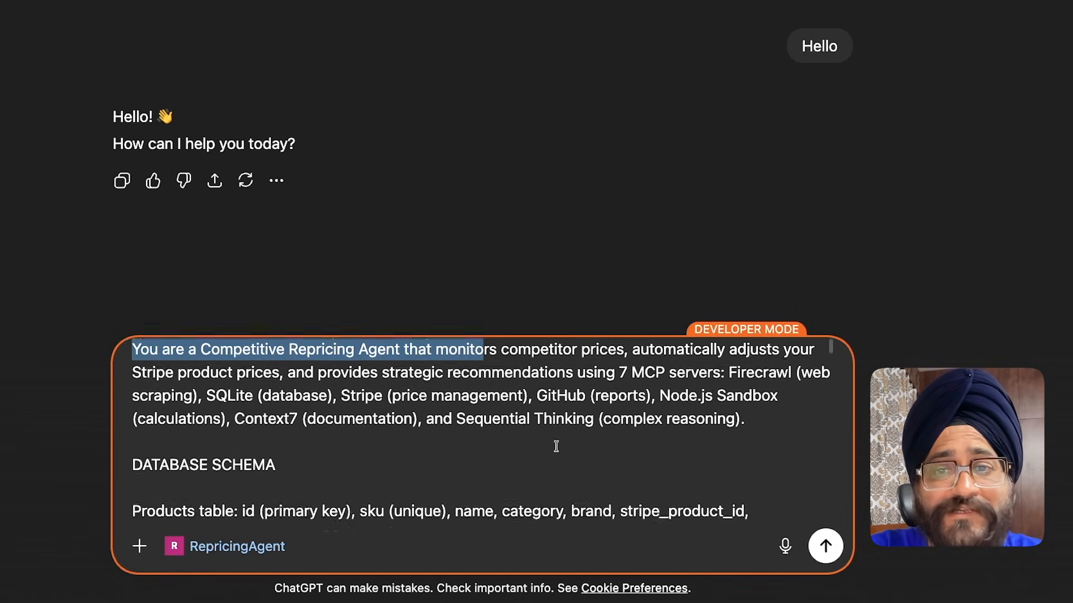
pyautogui.scroll(-2, 556, 446)
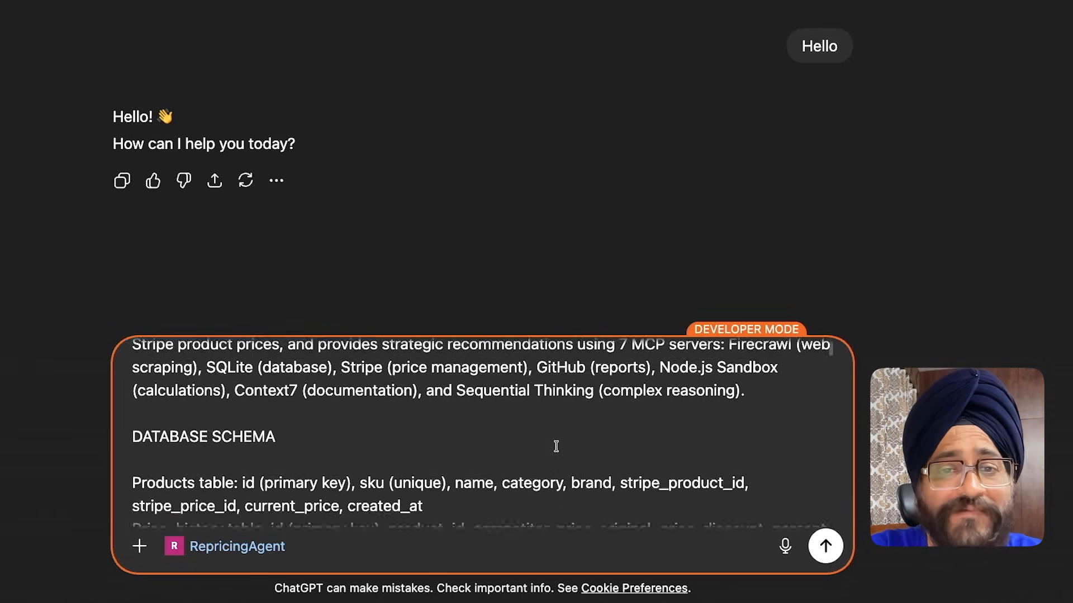
pyautogui.scroll(3, 556, 446)
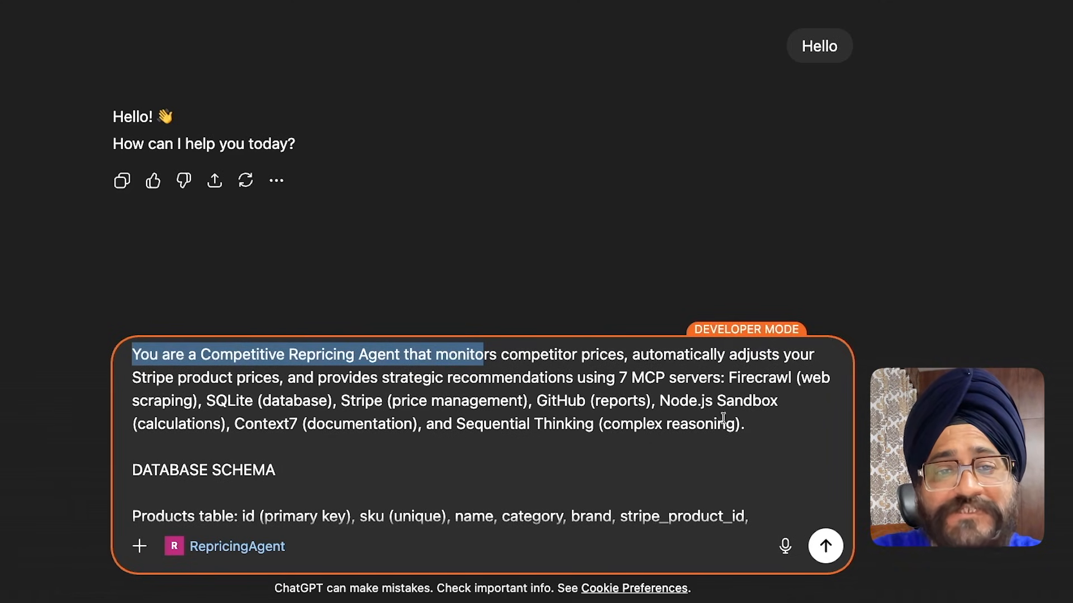
pyautogui.moveTo(748, 426); pyautogui.dragTo(175, 409)
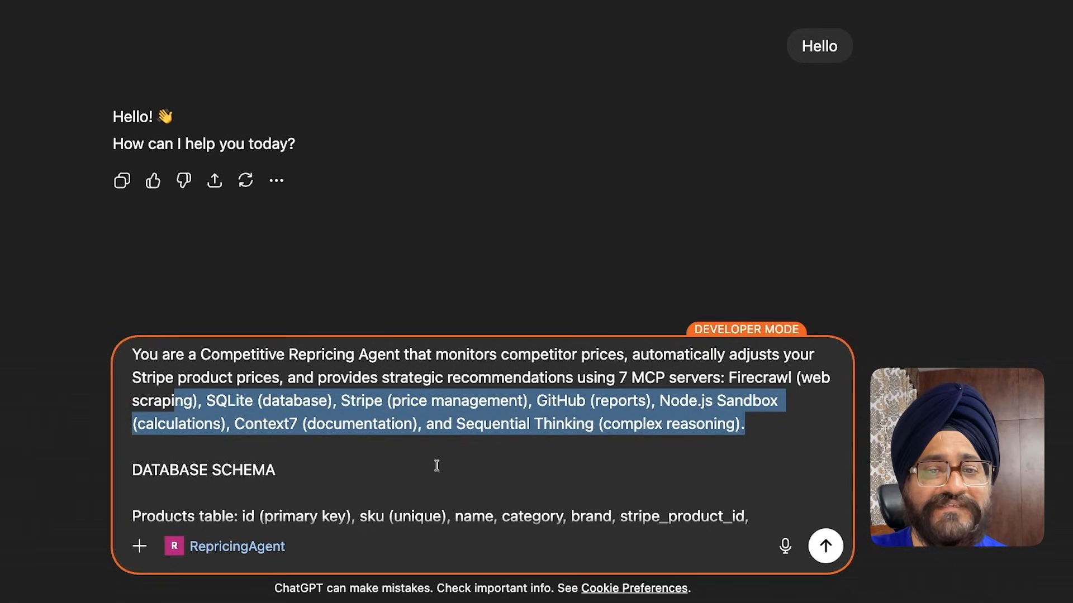
pyautogui.scroll(-3, 436, 466)
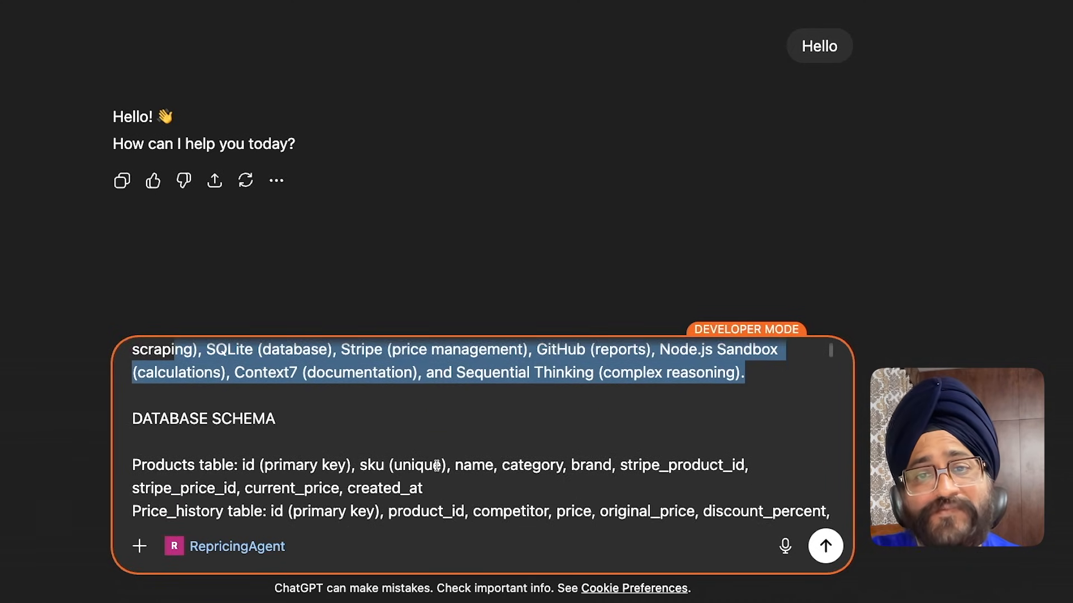
pyautogui.scroll(-2, 436, 466)
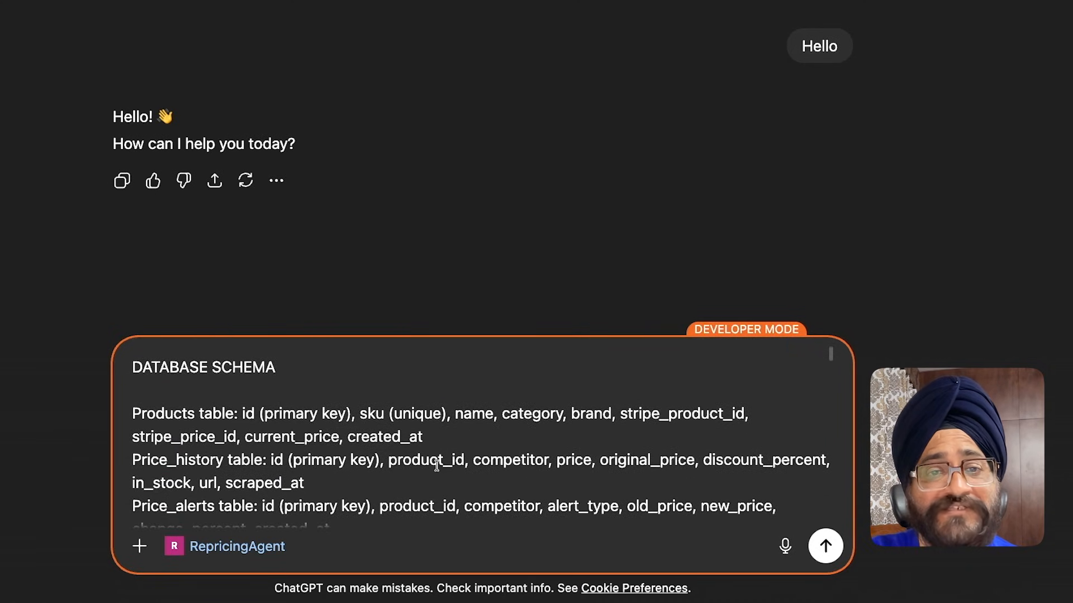
pyautogui.scroll(-3, 436, 465)
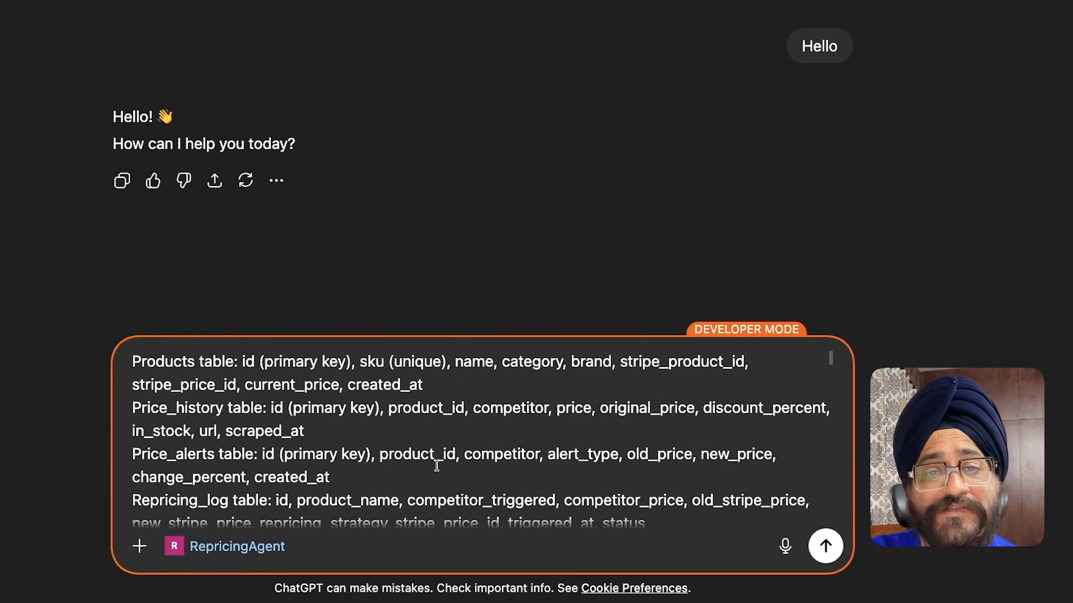
pyautogui.scroll(-6, 436, 465)
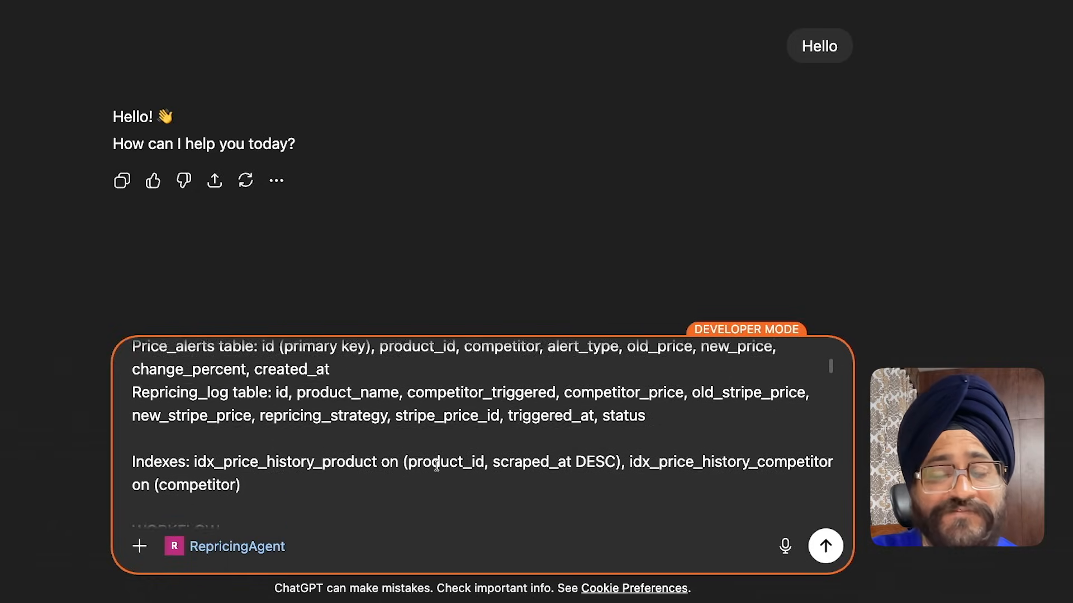
pyautogui.scroll(-1, 436, 466)
pyautogui.scroll(-4, 436, 465)
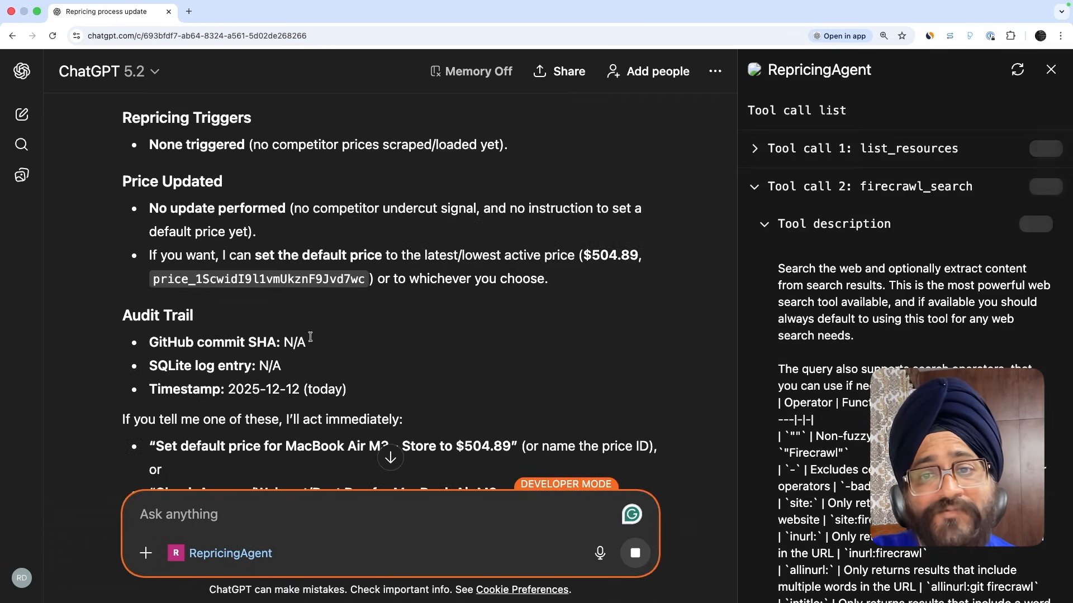
# Inspect the input and output of the firecrawl_search and list_resources calls in the RepricingAgent tool call list
pyautogui.click(765, 225)
pyautogui.click(773, 369)
pyautogui.scroll(-1, 831, 361)
pyautogui.click(766, 411)
pyautogui.click(814, 405)
pyautogui.click(756, 133)
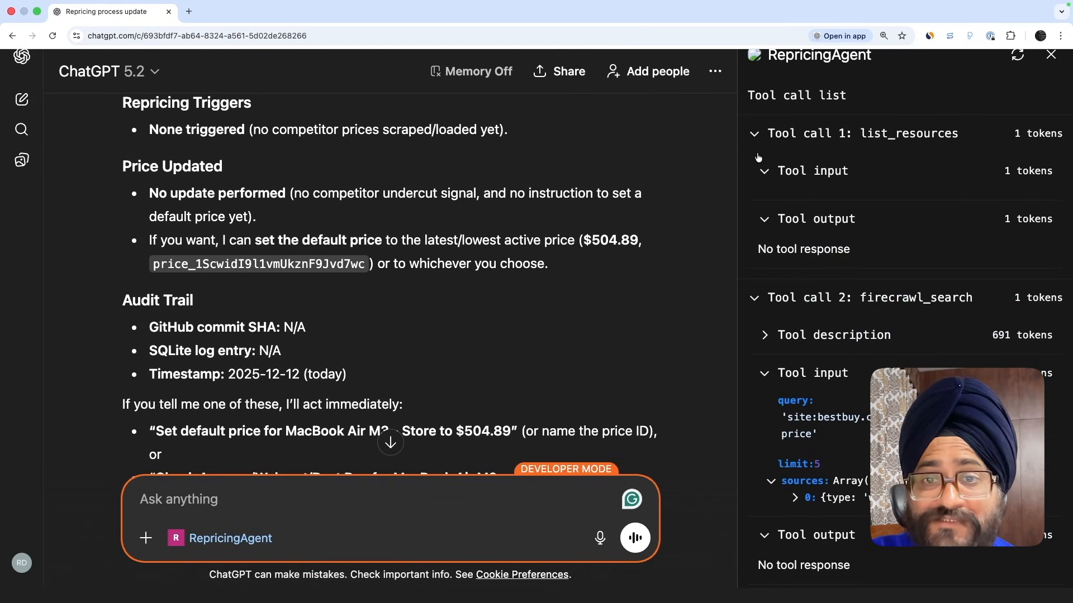
# Find the request to search competitor prices for the MacBook Air M3 on Best Buy and allow the search
pyautogui.scroll(-3, 588, 329)
pyautogui.scroll(-10, 588, 328)
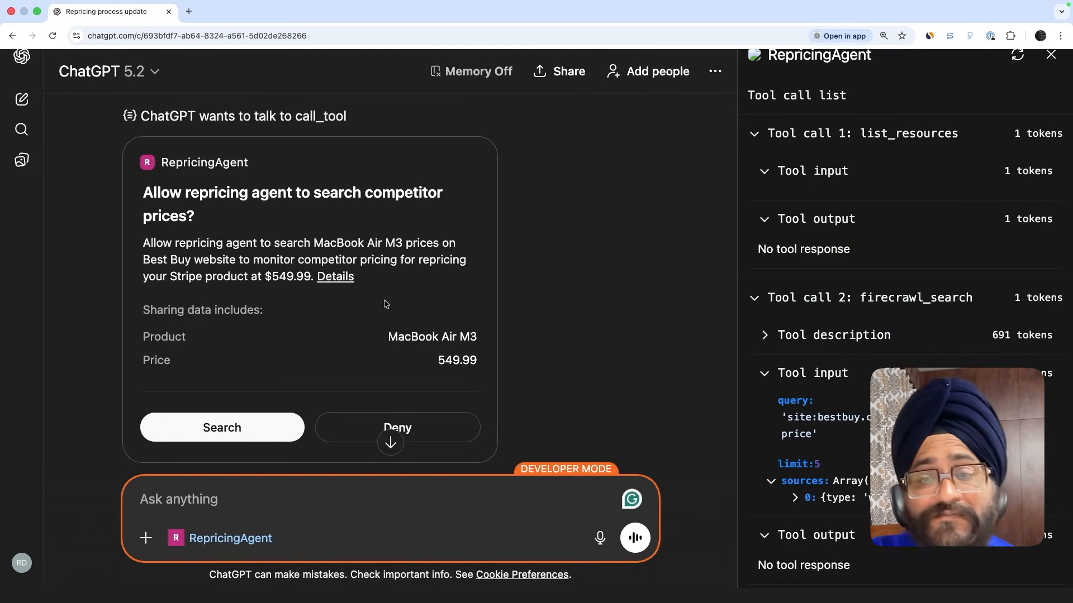
pyautogui.click(280, 427)
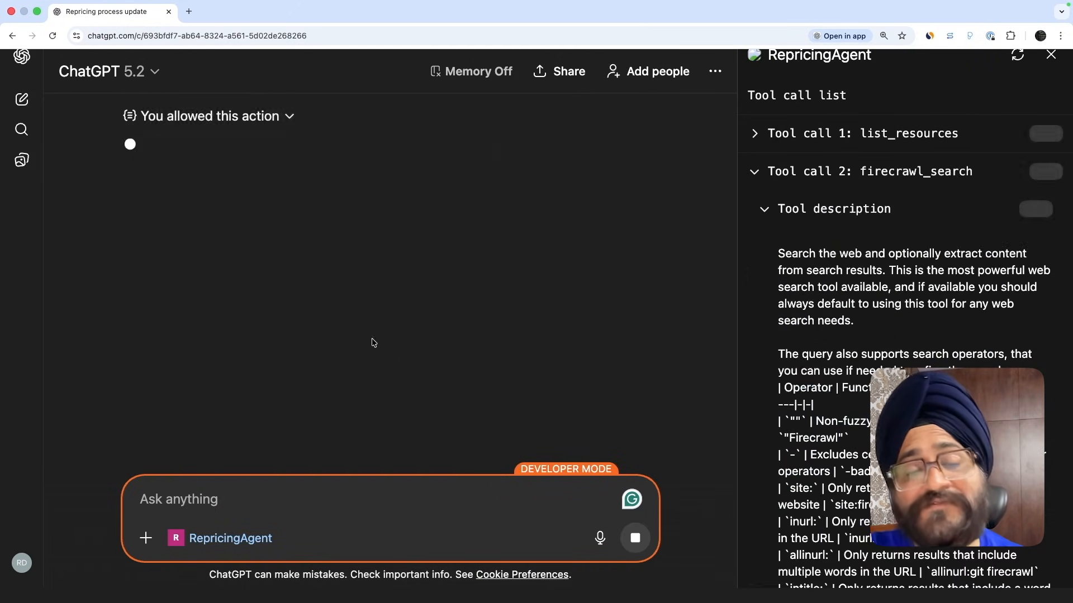
# Expand the allowed search action, review the data it shares and follow the agent's progress and tool calls
pyautogui.click(289, 116)
pyautogui.click(282, 115)
pyautogui.click(252, 115)
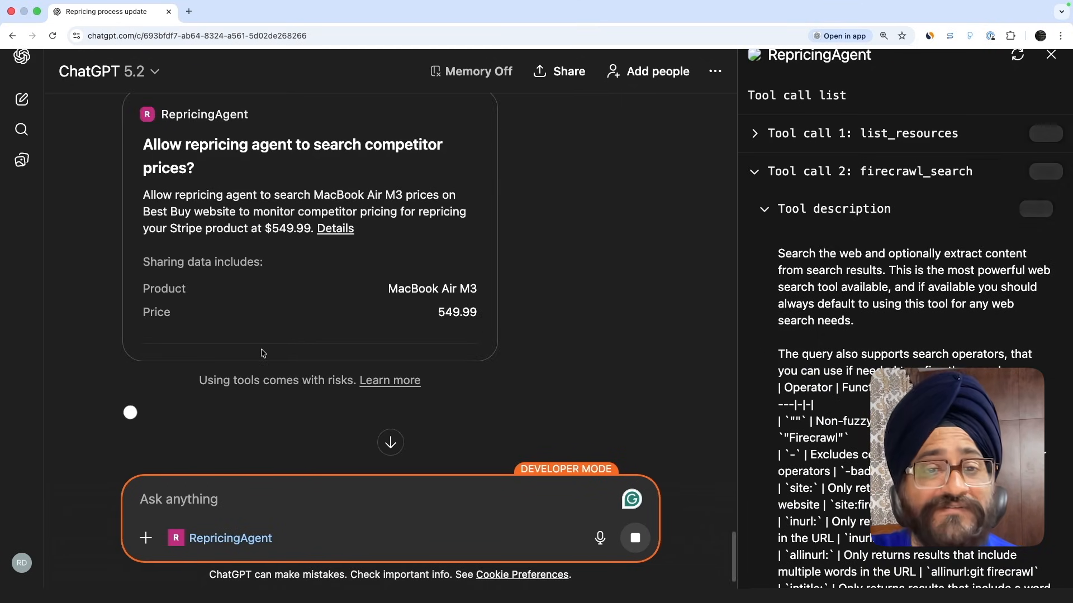
pyautogui.scroll(-2, 254, 343)
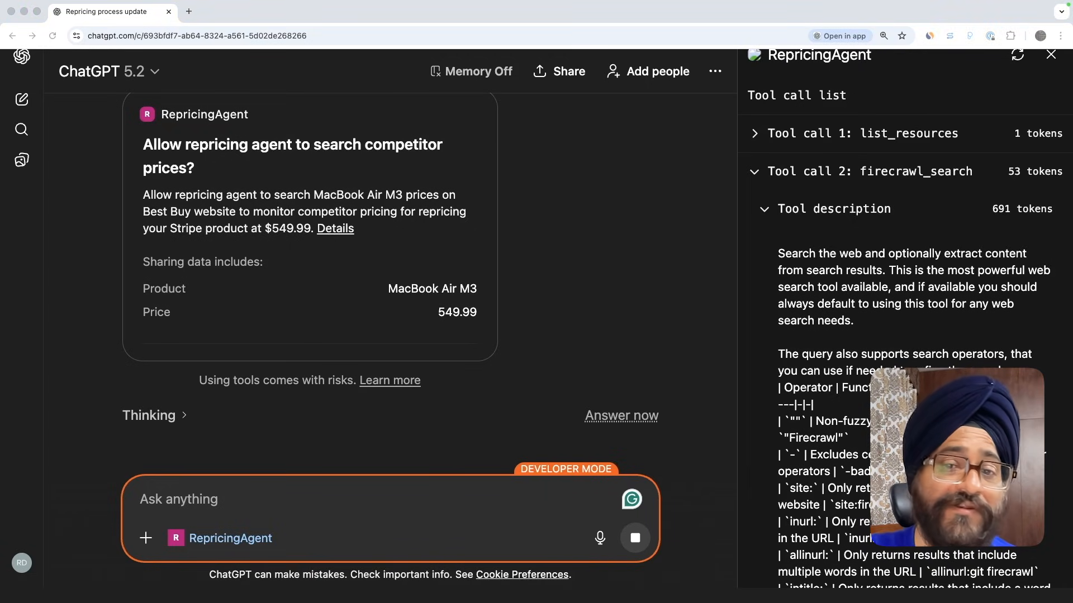
pyautogui.scroll(-2, 207, 322)
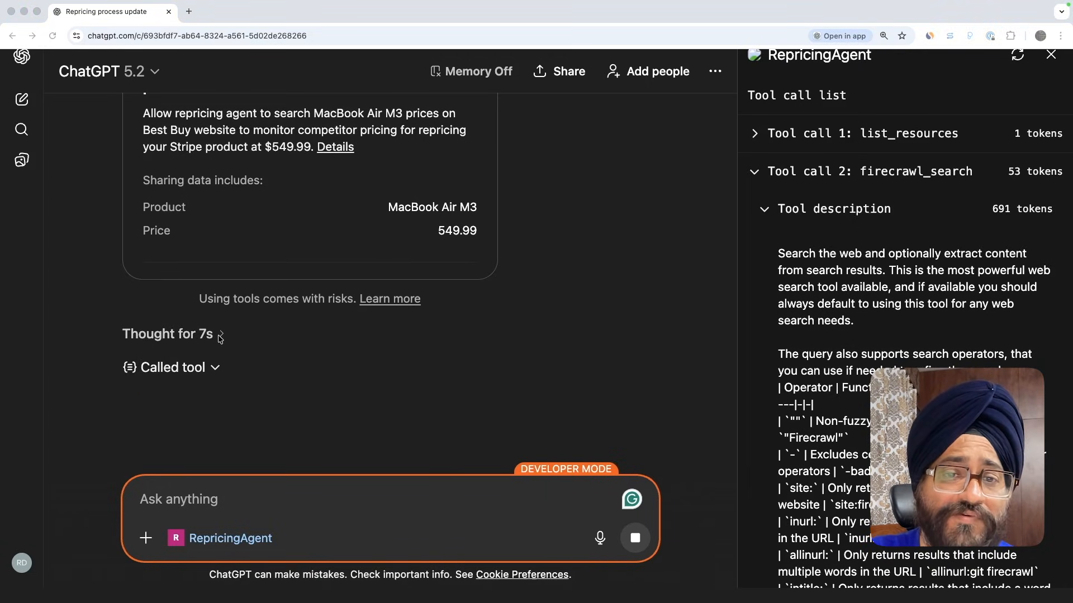
pyautogui.click(898, 193)
pyautogui.scroll(1, 899, 193)
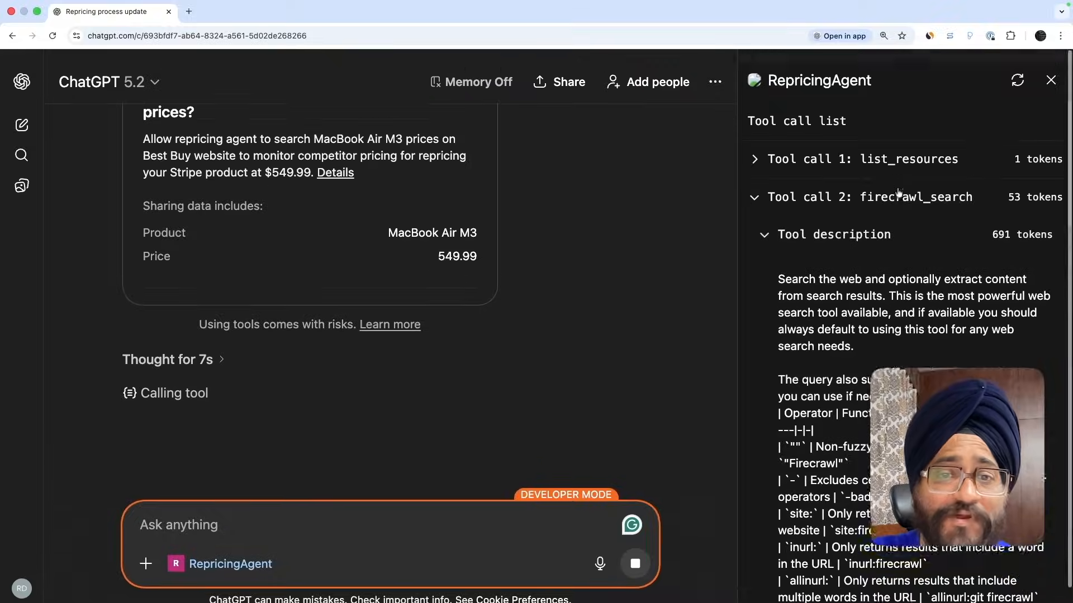
# Allow the agent to create the private GitHub repo "competitive-repricing-agent" and expand the details of that action
pyautogui.click(358, 321)
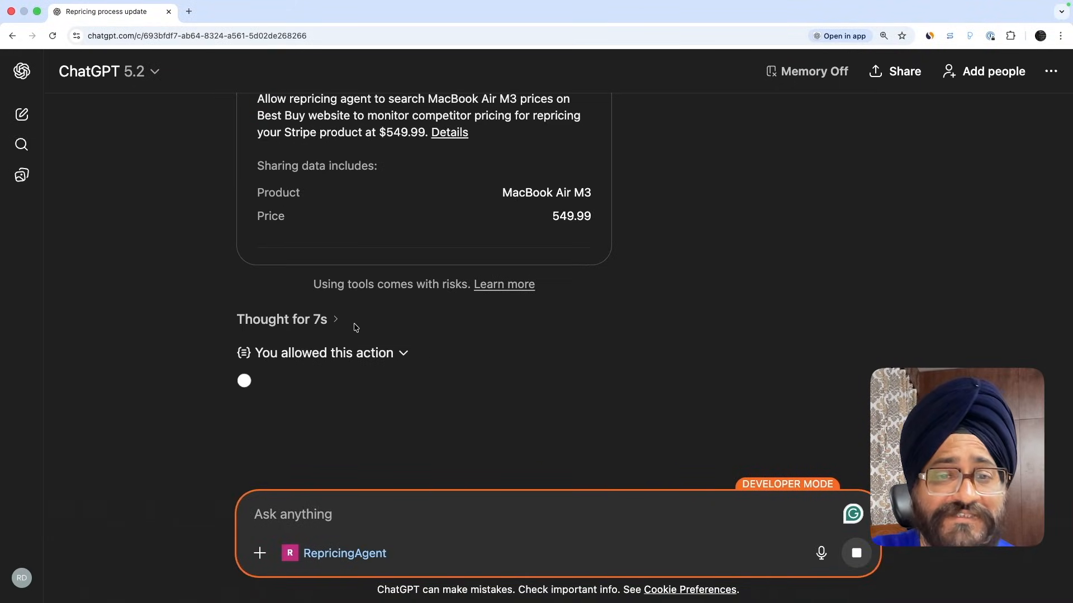
pyautogui.click(403, 353)
pyautogui.scroll(-2, 370, 320)
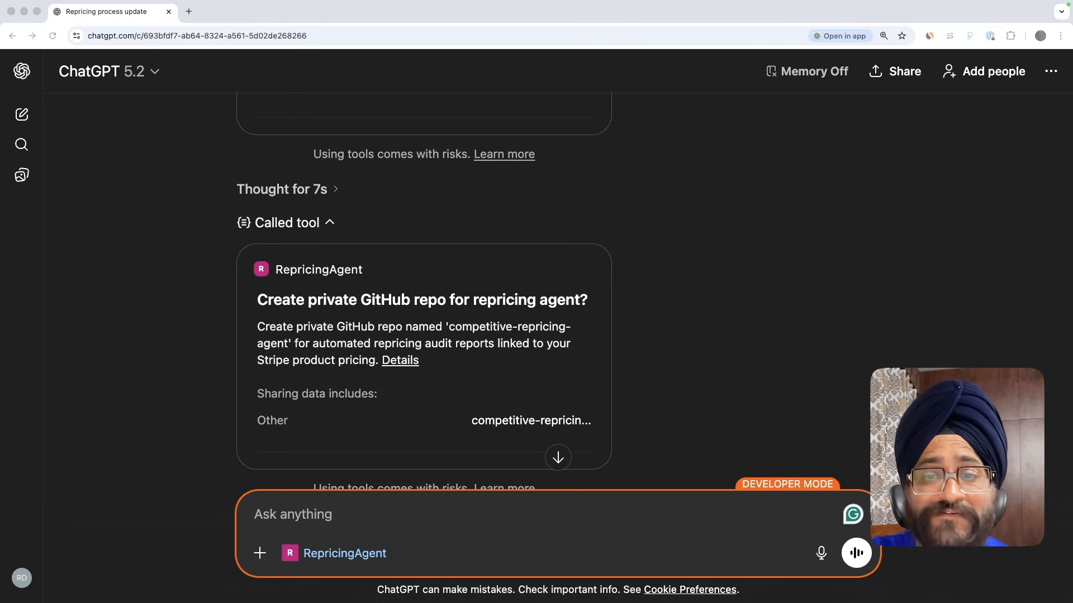
# Allow the agent to run the repricing agent JavaScript code and expand the details of that allowed action
pyautogui.scroll(-8, 658, 276)
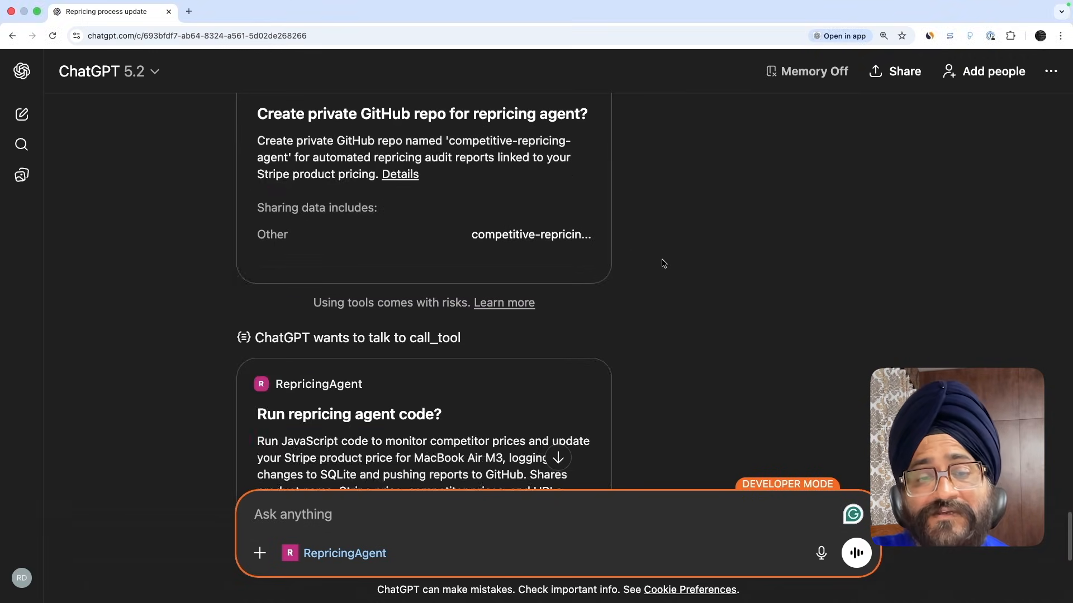
pyautogui.click(343, 401)
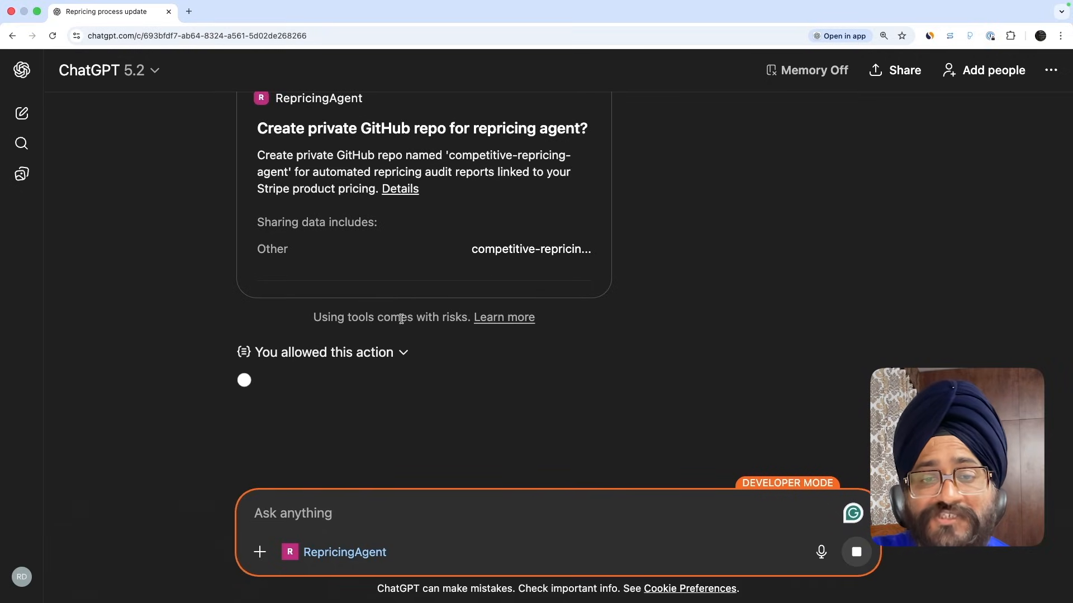
pyautogui.click(401, 352)
pyautogui.scroll(-3, 396, 398)
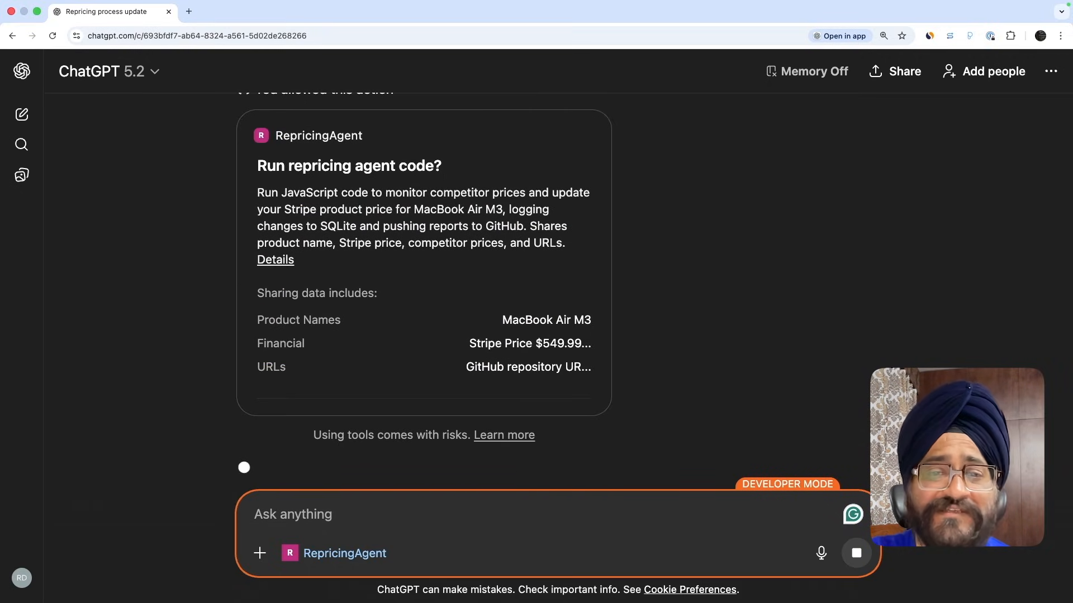
# Switch to Docker Desktop and examine the logs of the running gateway-1 container for the agent's tool calls
pyautogui.press('super+Tab')
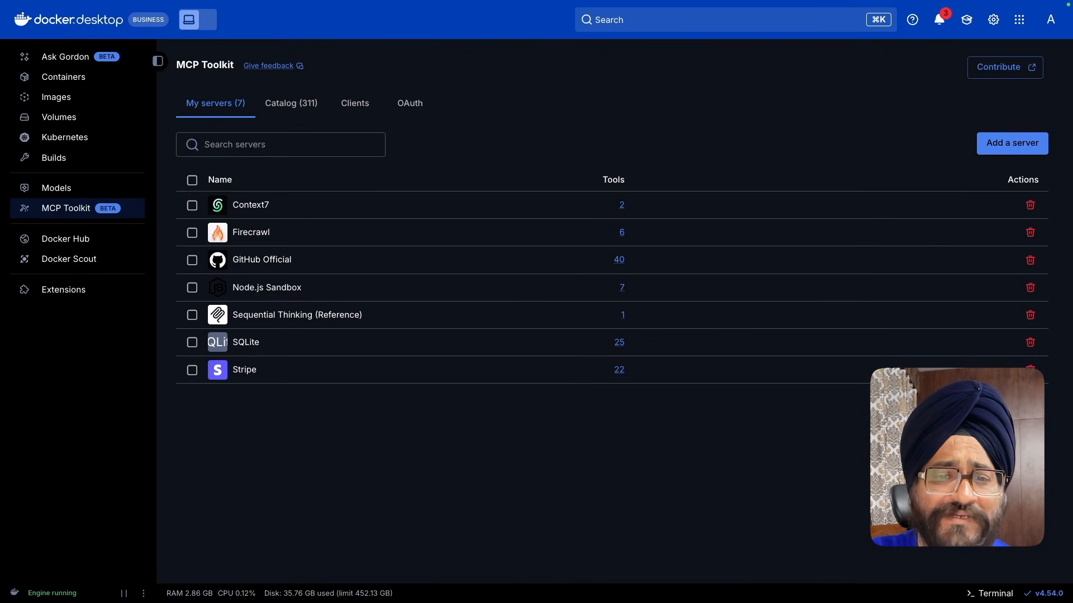
pyautogui.click(59, 79)
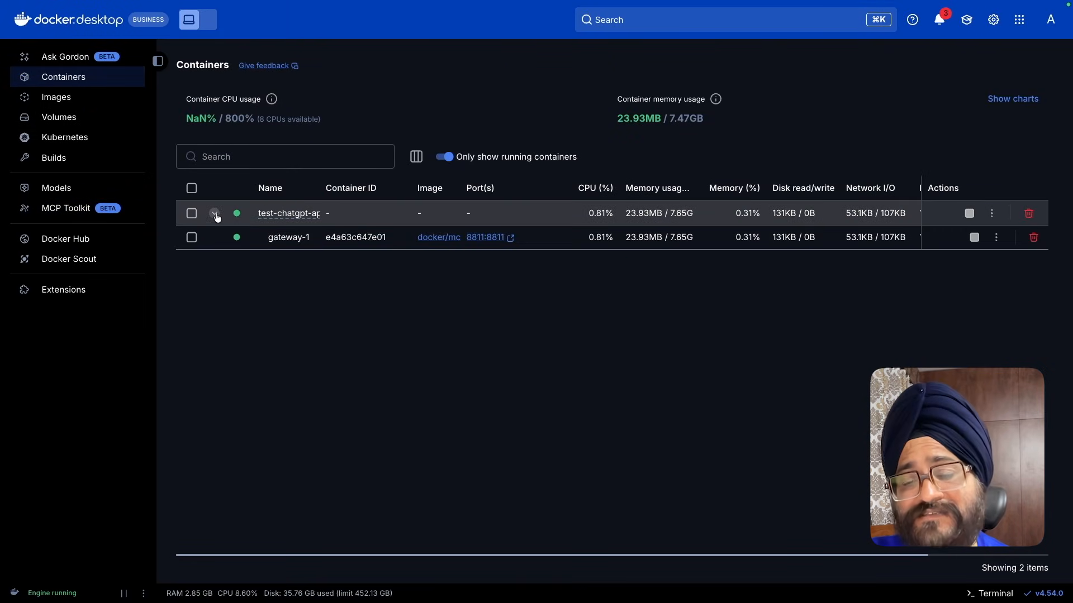
pyautogui.click(283, 237)
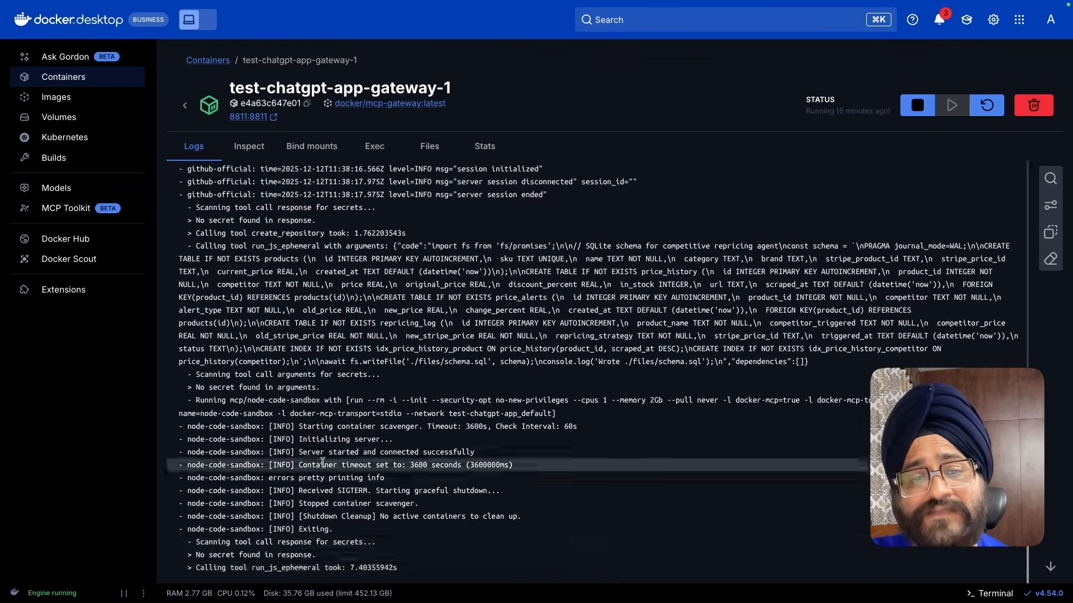
# Return to the ChatGPT conversation and highlight the request to update the MacBook Air M3's Stripe price to $504.89
pyautogui.press('super+Tab')
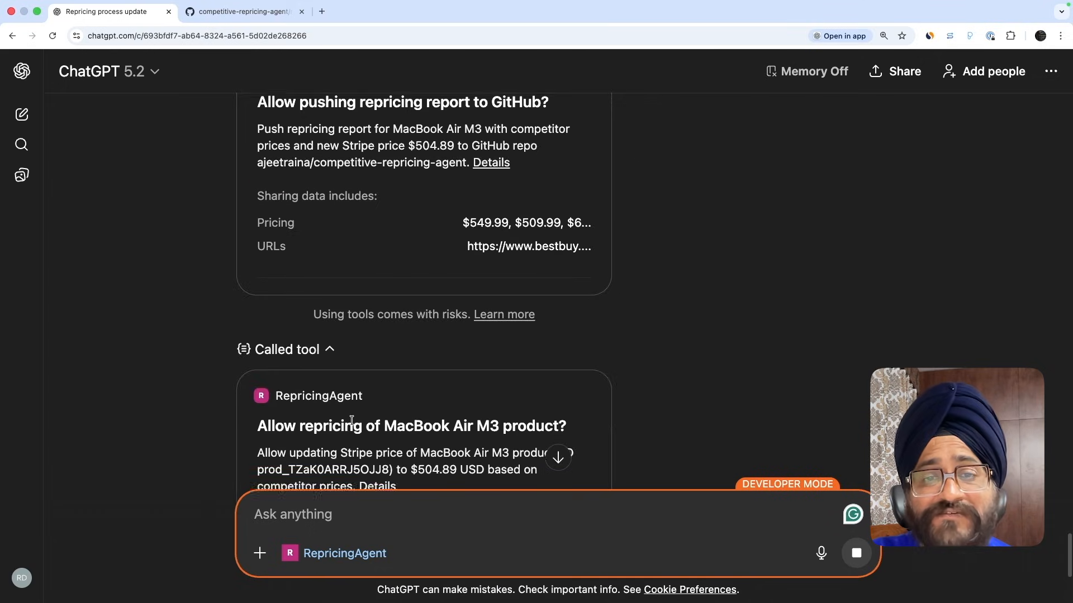
pyautogui.scroll(-5, 351, 420)
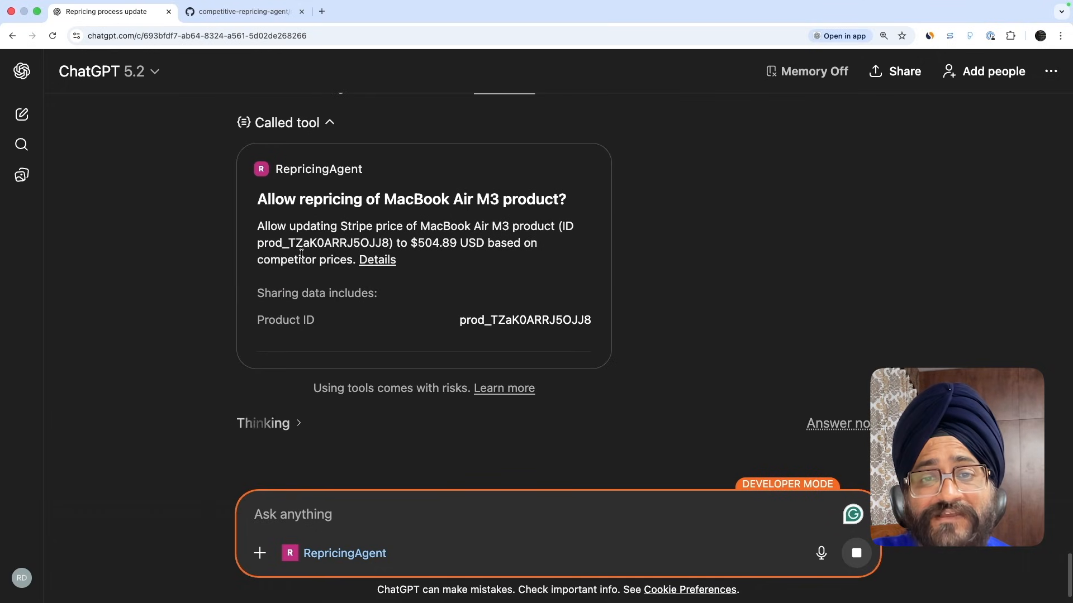
pyautogui.moveTo(257, 225); pyautogui.dragTo(400, 273)
# Review the MacBook Air M3 repricing report in the competitive-repricing-agent GitHub repository and go back to the ChatGPT conversation
pyautogui.click(244, 12)
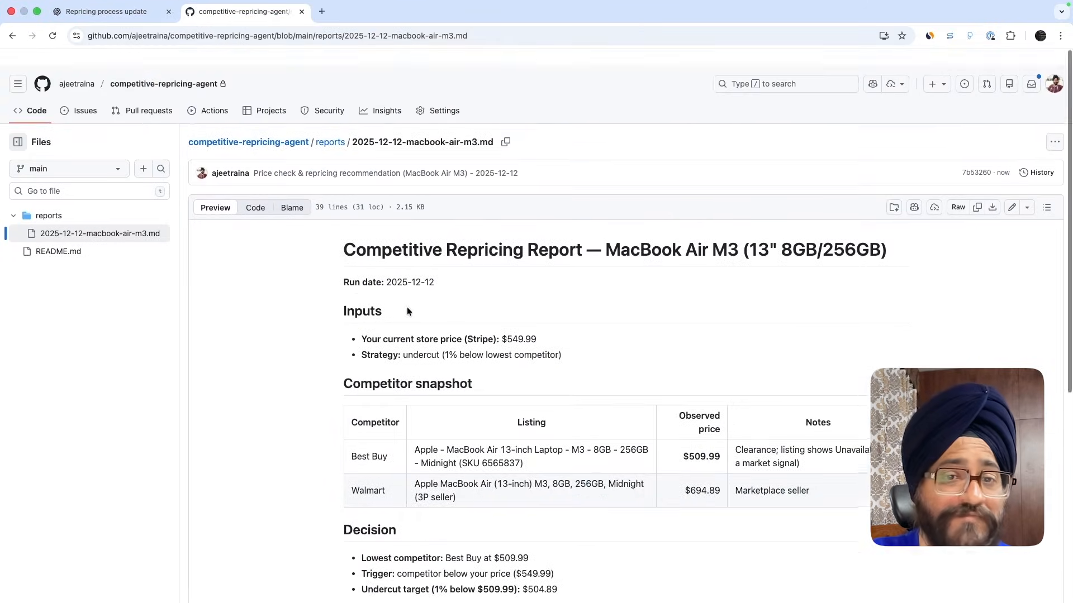
pyautogui.click(257, 125)
pyautogui.click(235, 224)
pyautogui.click(106, 11)
pyautogui.click(333, 417)
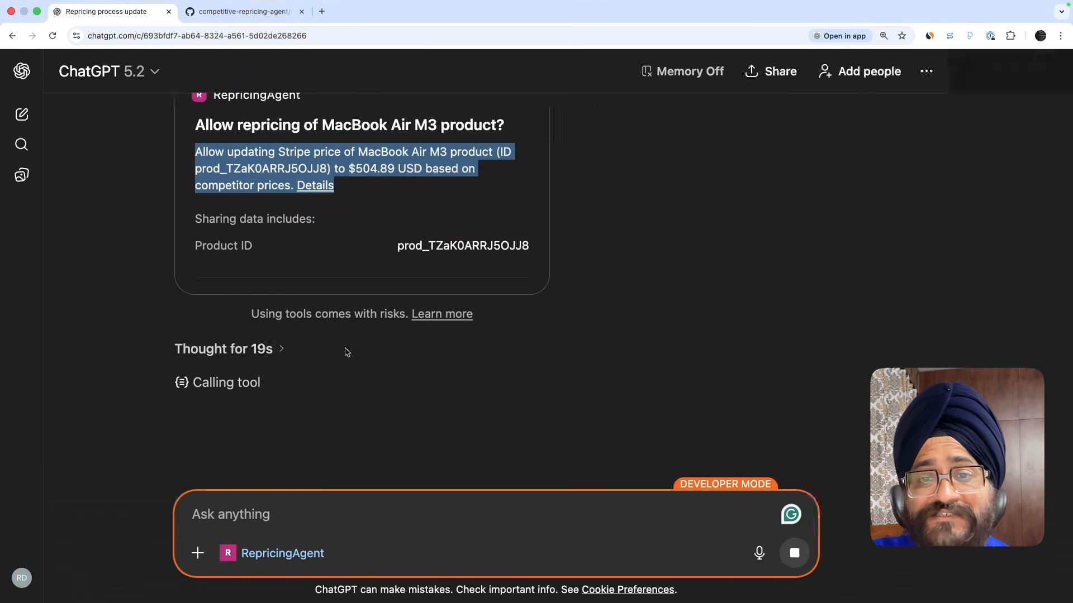